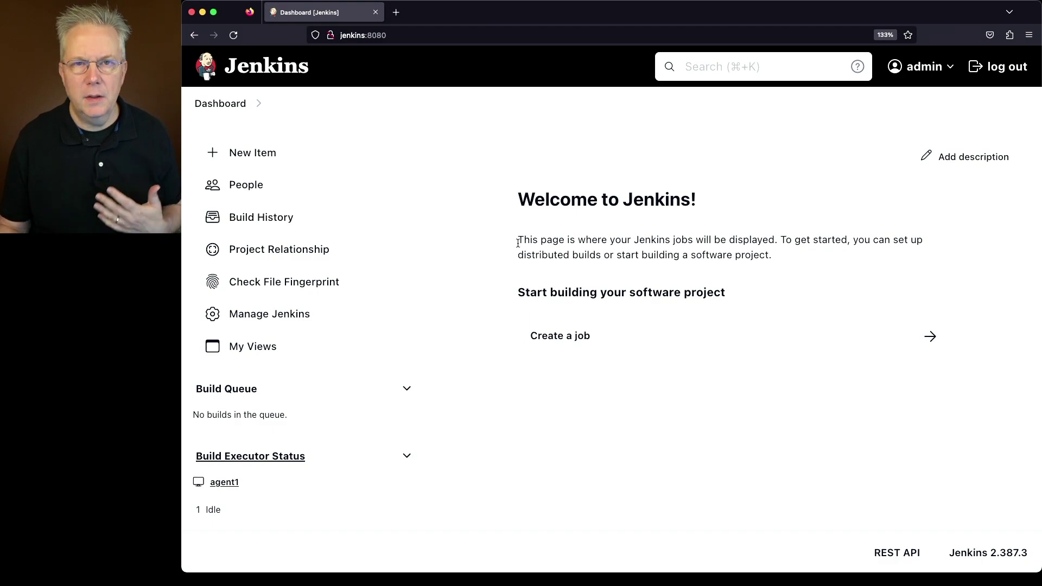
Create a new Pipeline job named "credentials".
click(272, 158)
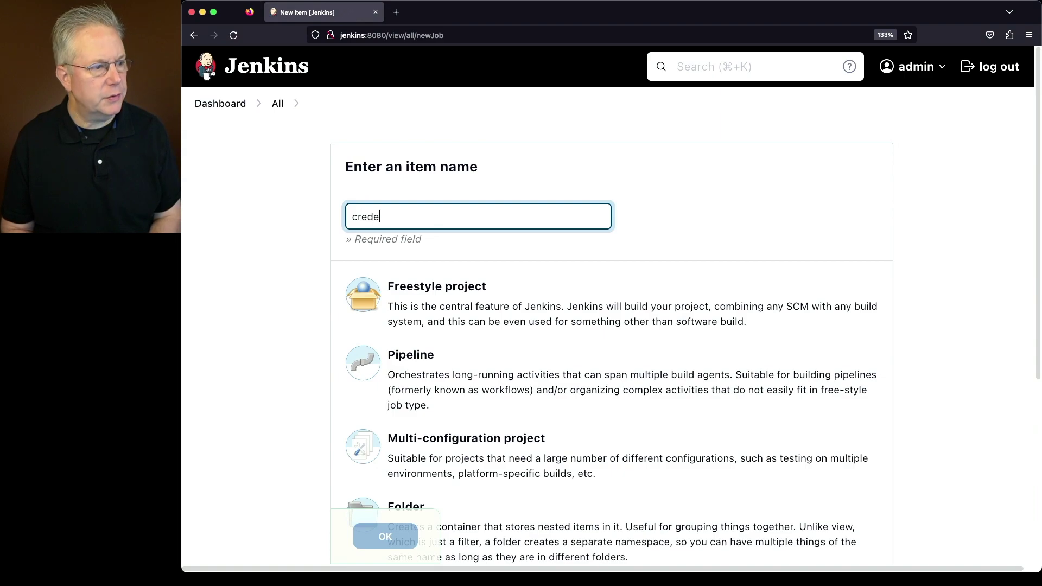
click(402, 373)
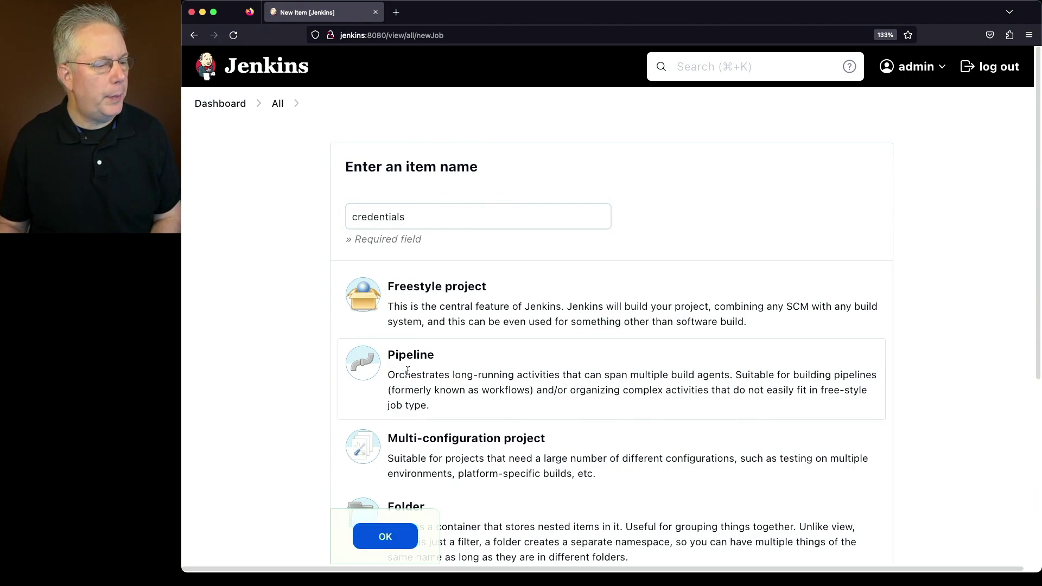
click(385, 537)
Fill the job's pipeline script with the Hello World sample pipeline.
scroll(634, 441, down, 10)
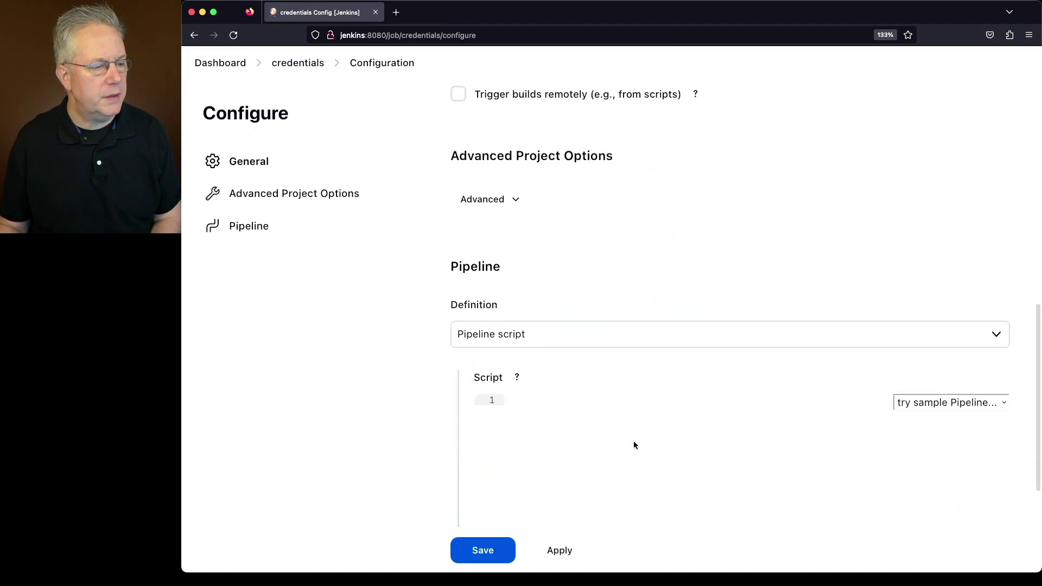
click(946, 294)
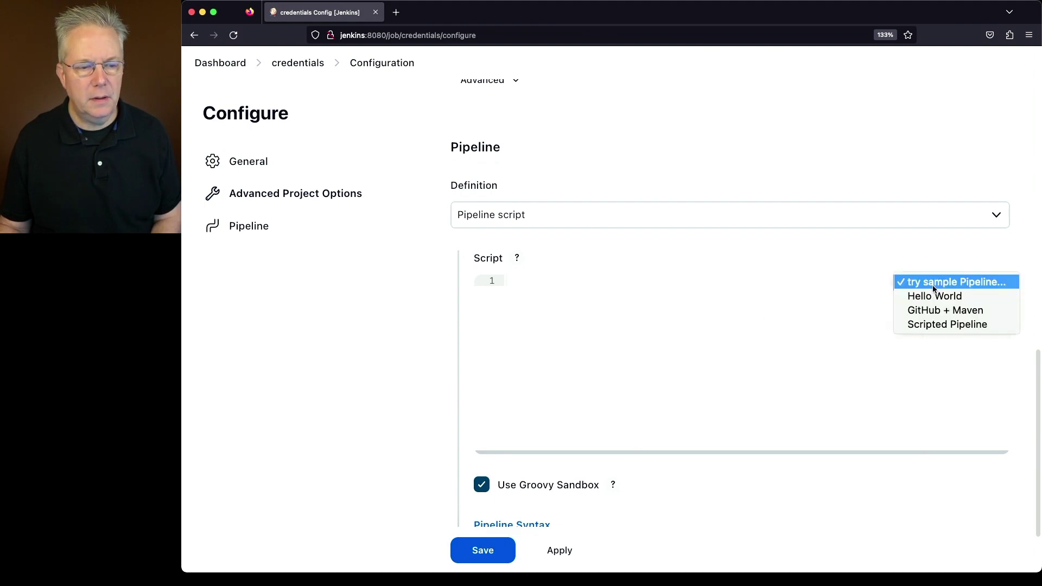
click(932, 292)
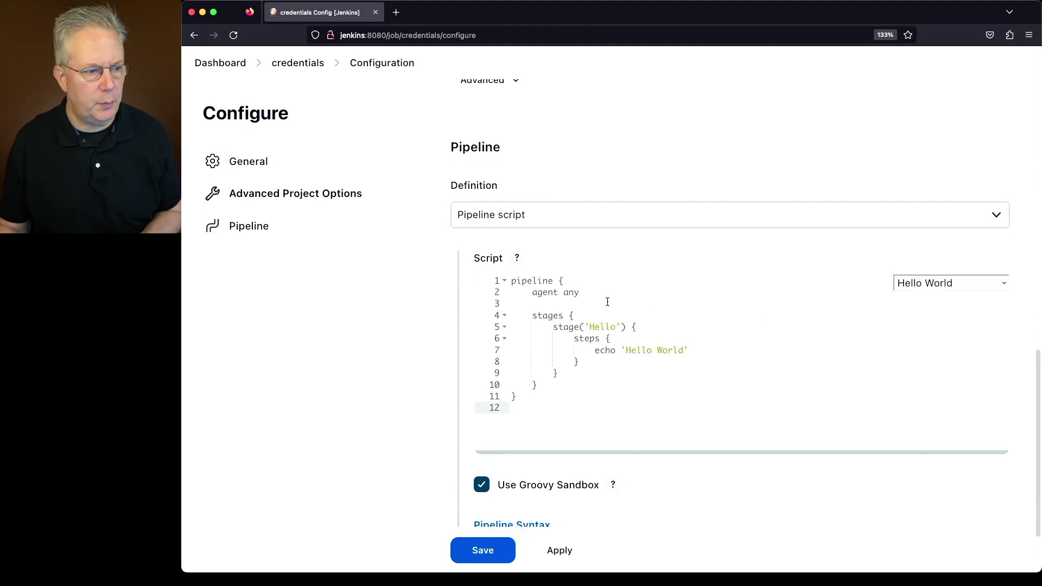
Open the Declarative Directive Generator from the job's Pipeline Syntax help.
scroll(521, 514, down, 3)
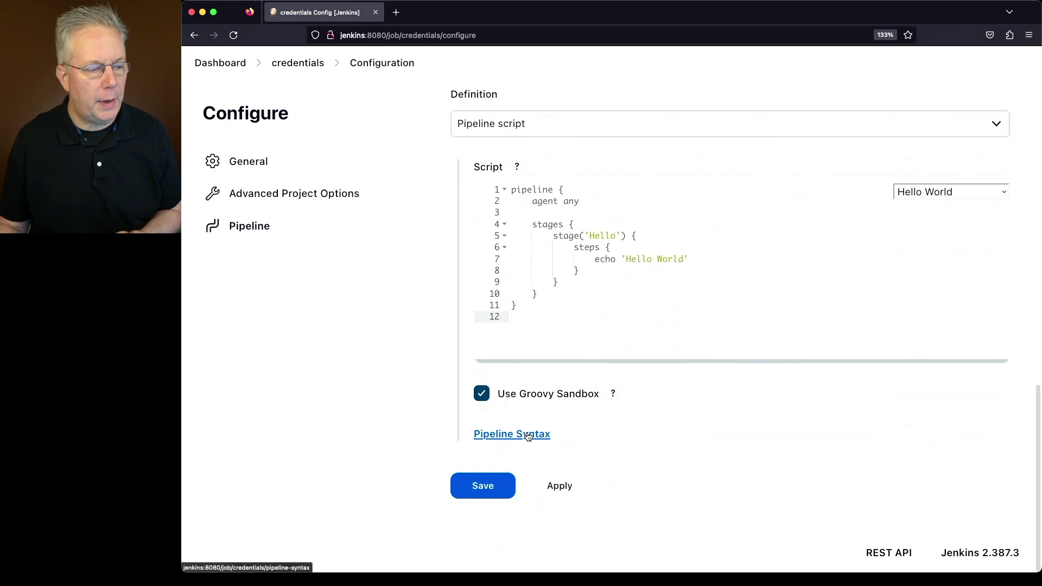
click(527, 435)
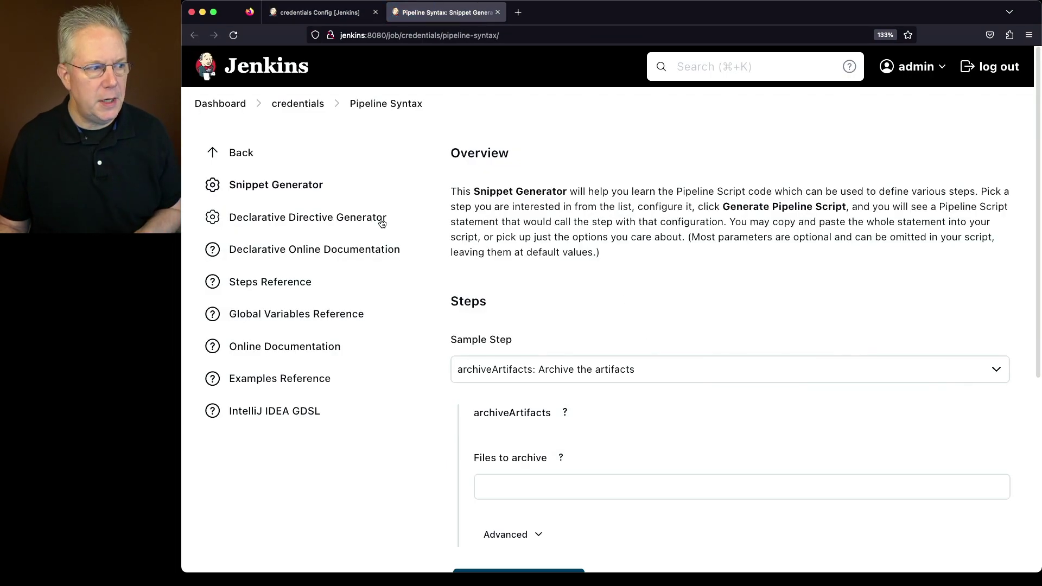
click(353, 220)
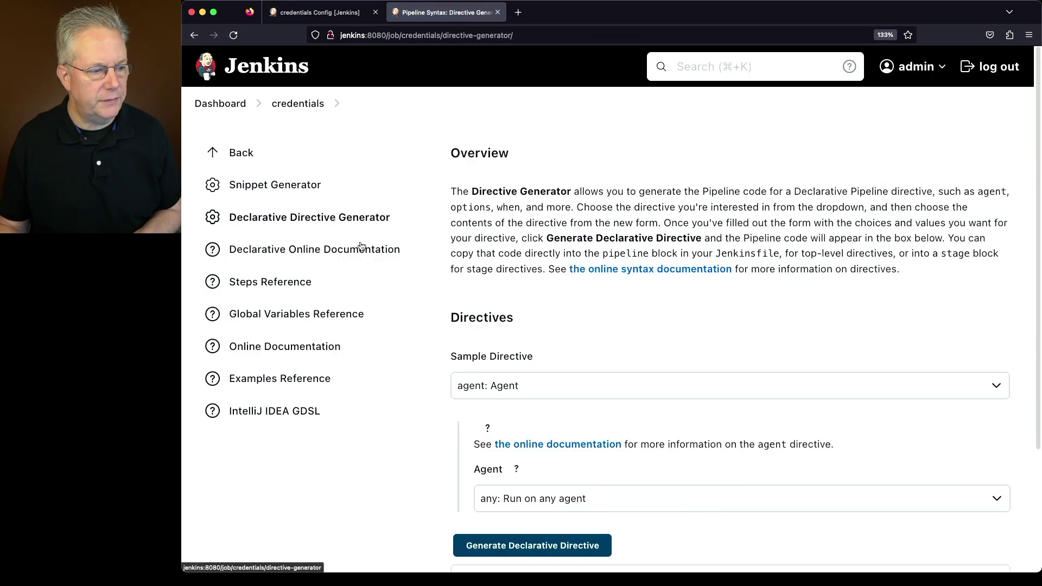
Choose the parameters directive as the sample directive and add a Credentials Parameter to it.
scroll(534, 328, down, 3)
click(523, 249)
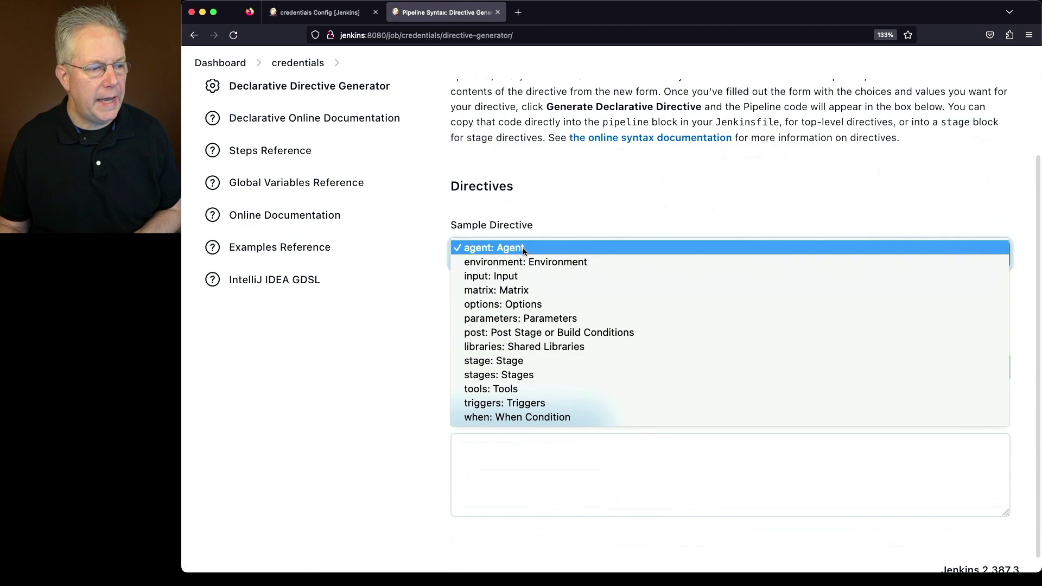
click(542, 318)
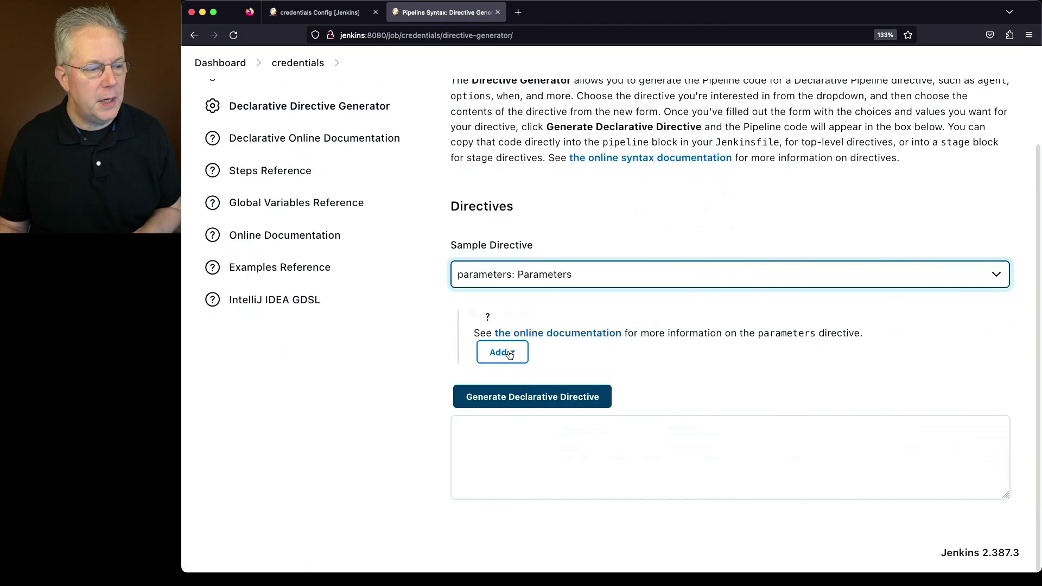
click(509, 353)
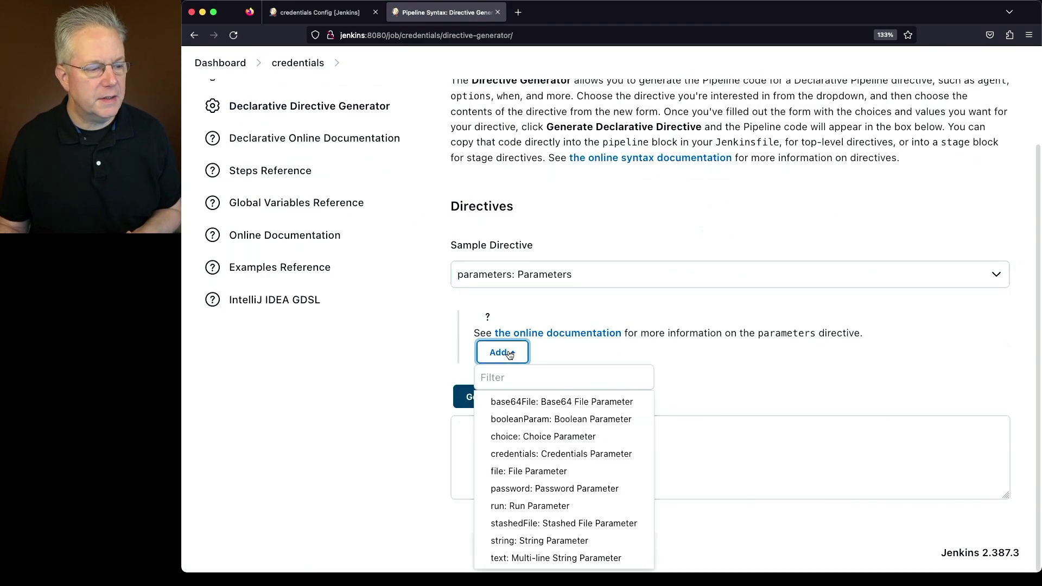
click(576, 454)
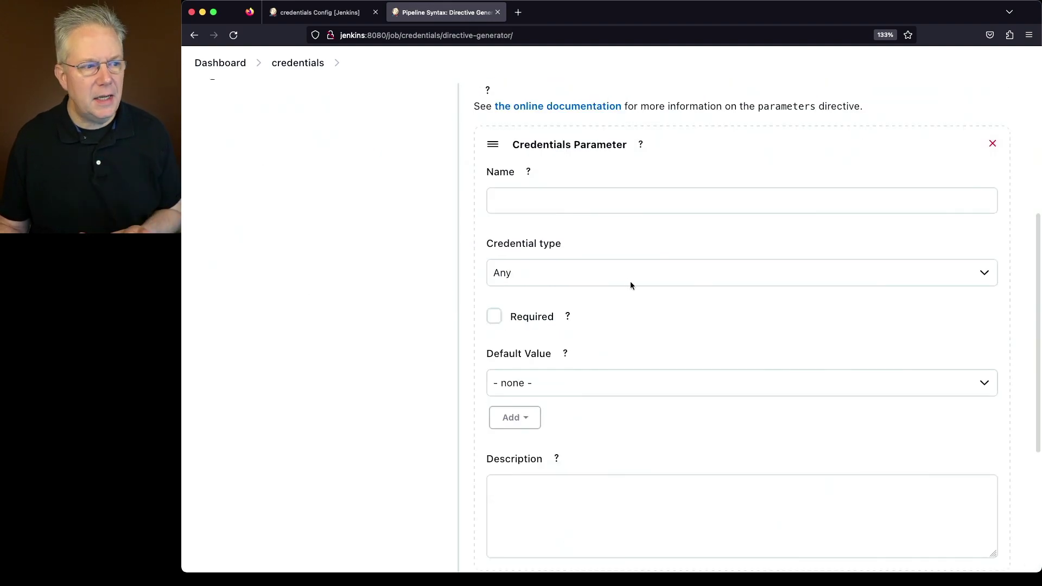
Show the help for the parameter's name, name it MY_SECRET_TEXT and set its credential type to Secret text.
click(530, 172)
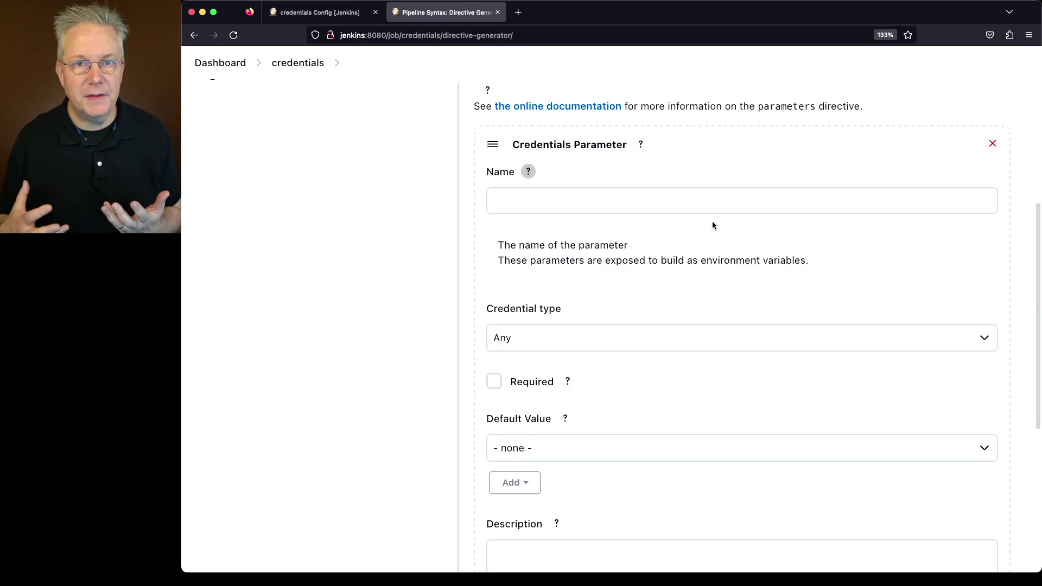
click(579, 199)
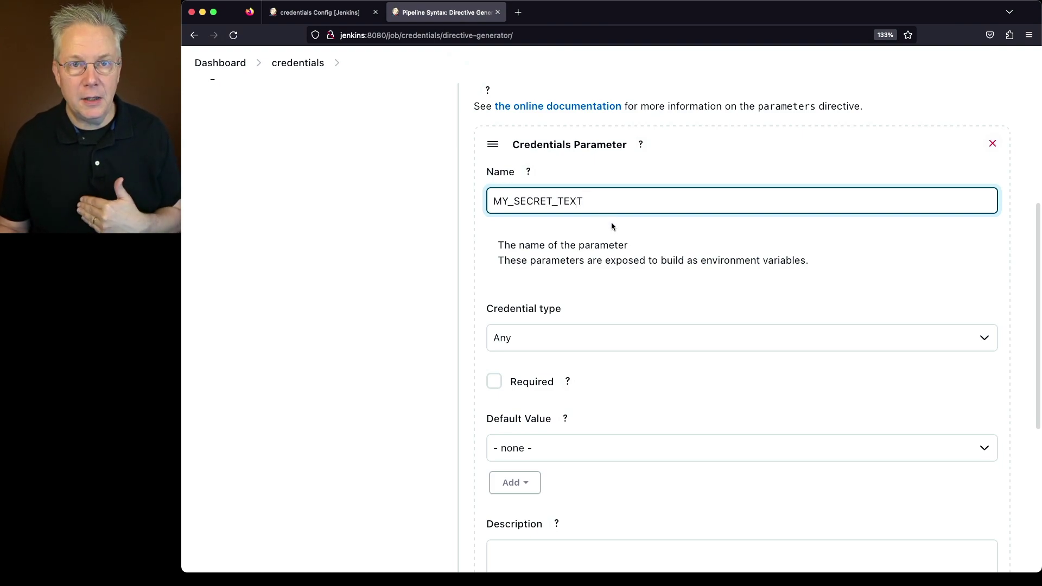
scroll(668, 279, down, 2)
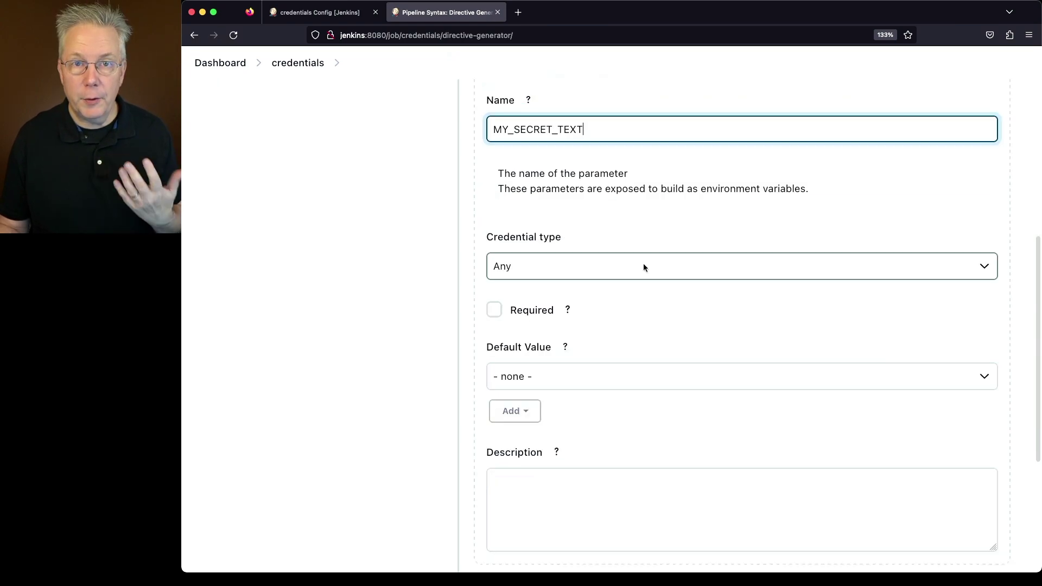
click(644, 267)
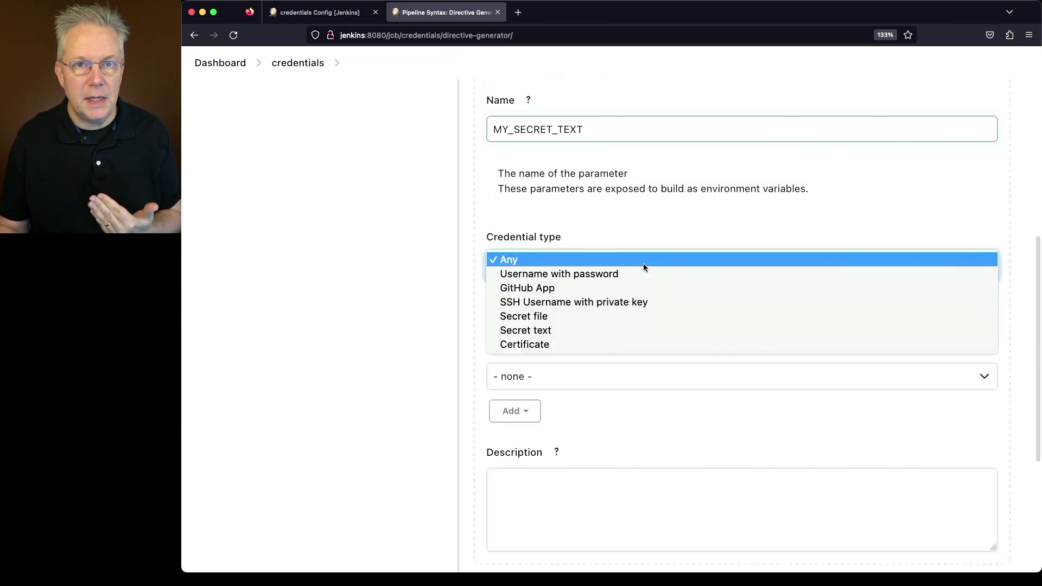
click(646, 330)
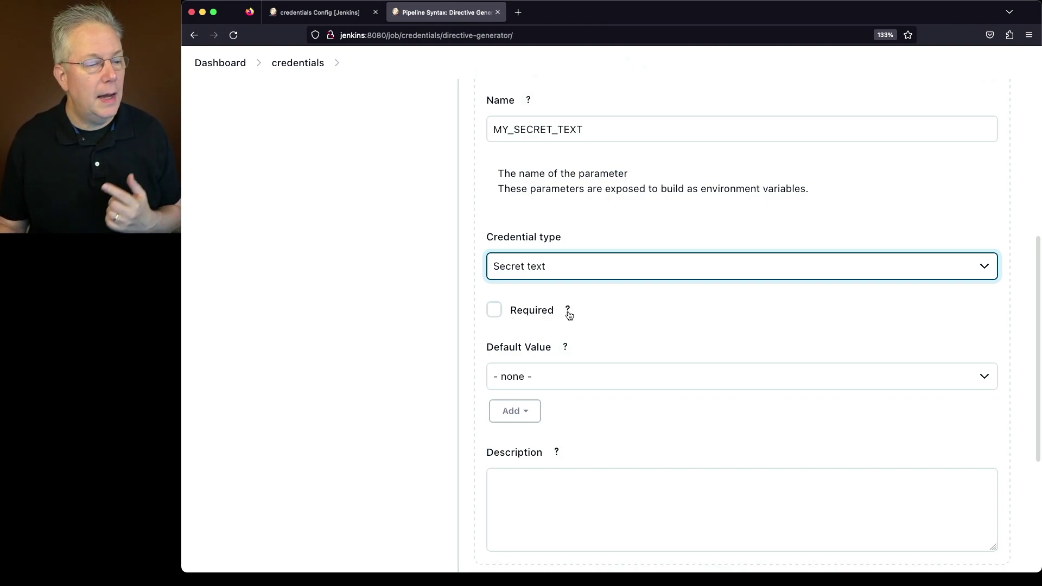
Make the credentials parameter required and read the help on what the Required option does.
click(496, 312)
click(567, 310)
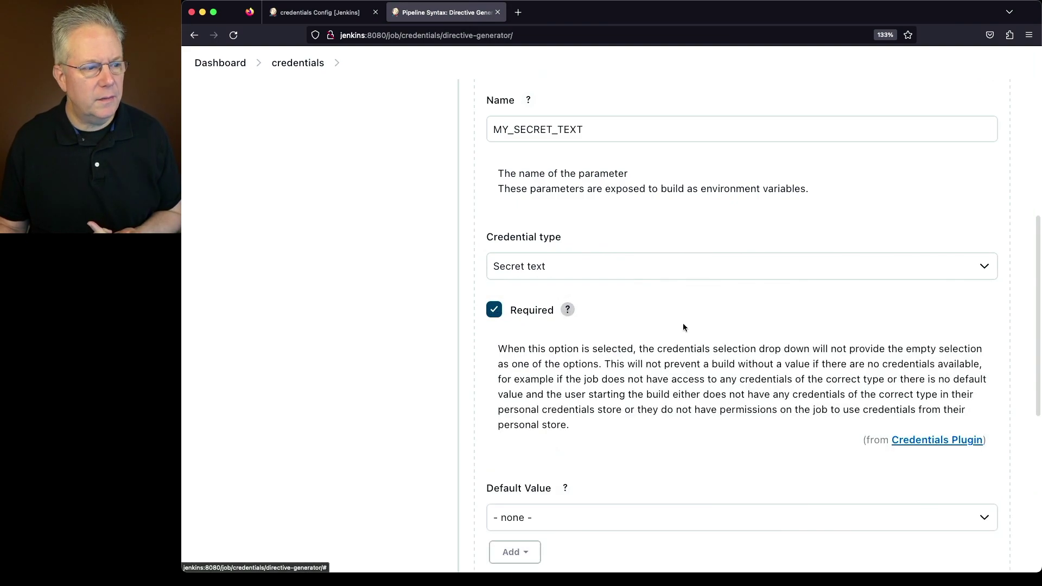
scroll(685, 323, down, 2)
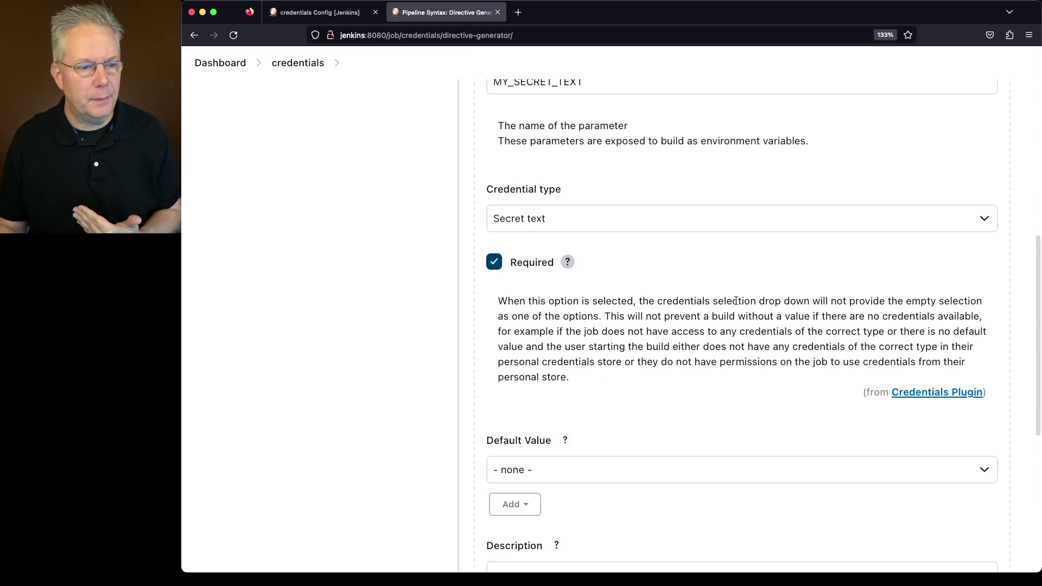
drag(652, 316, 743, 319)
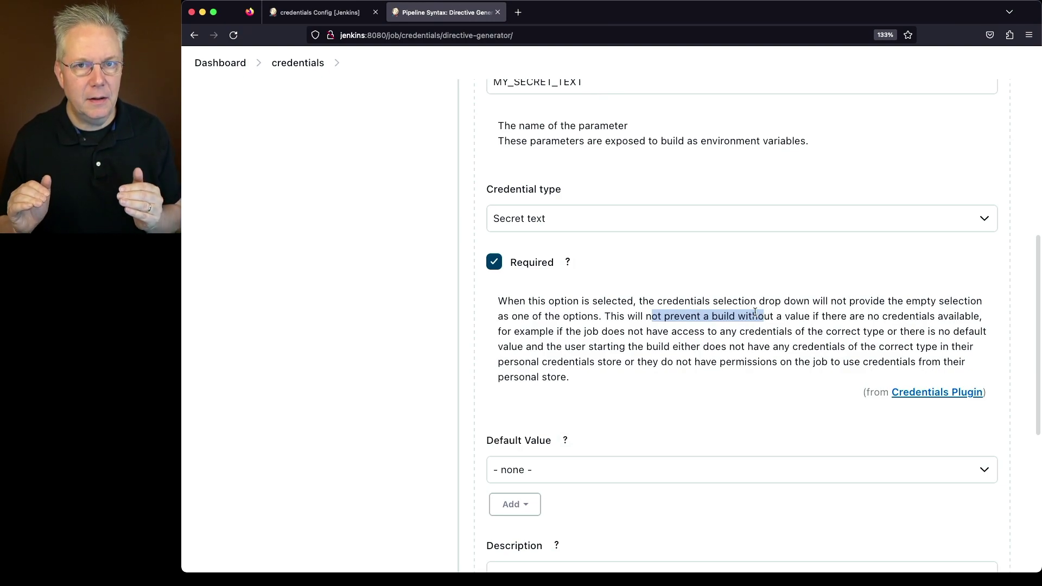
Keep the parameter's default value at none and enter the description "Which secret text do you want to use?".
scroll(688, 323, down, 4)
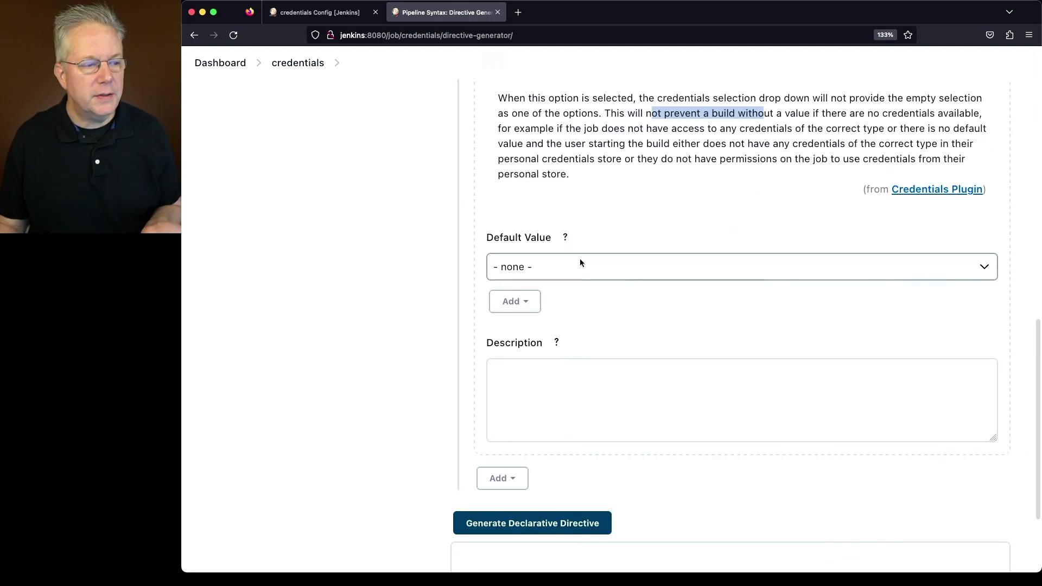
click(554, 263)
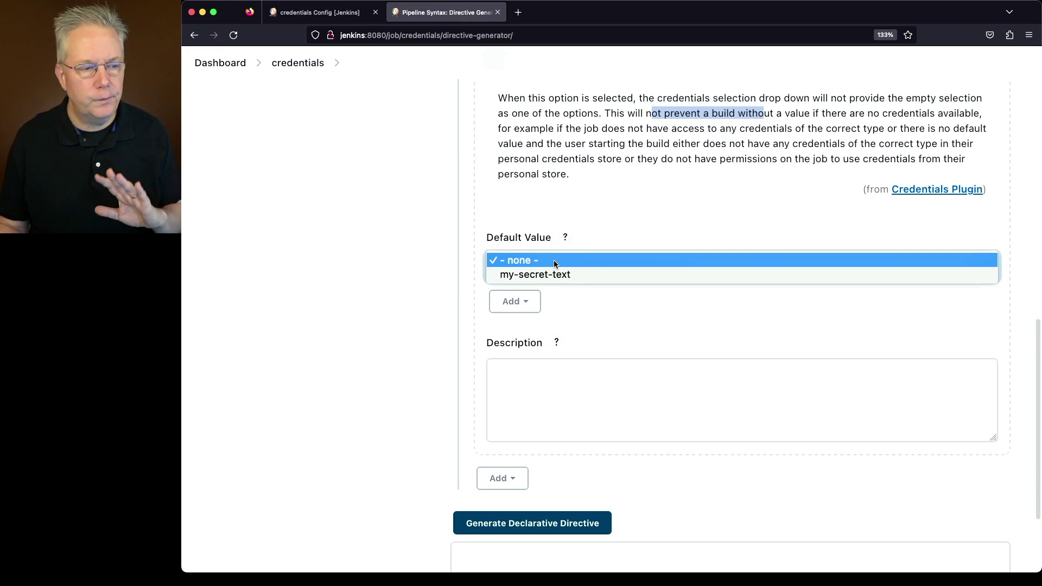
click(554, 260)
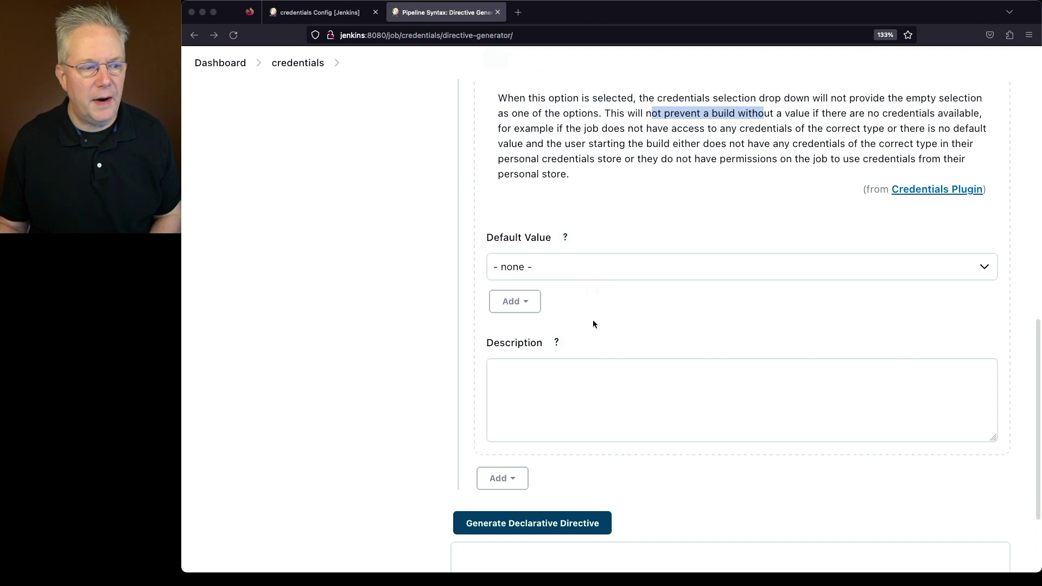
click(590, 374)
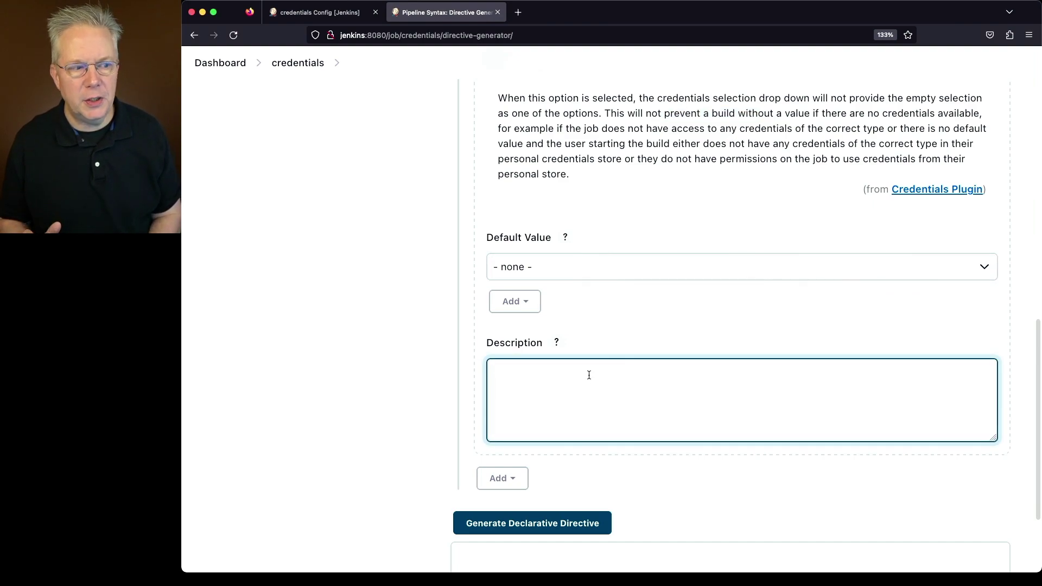
key(super+v)
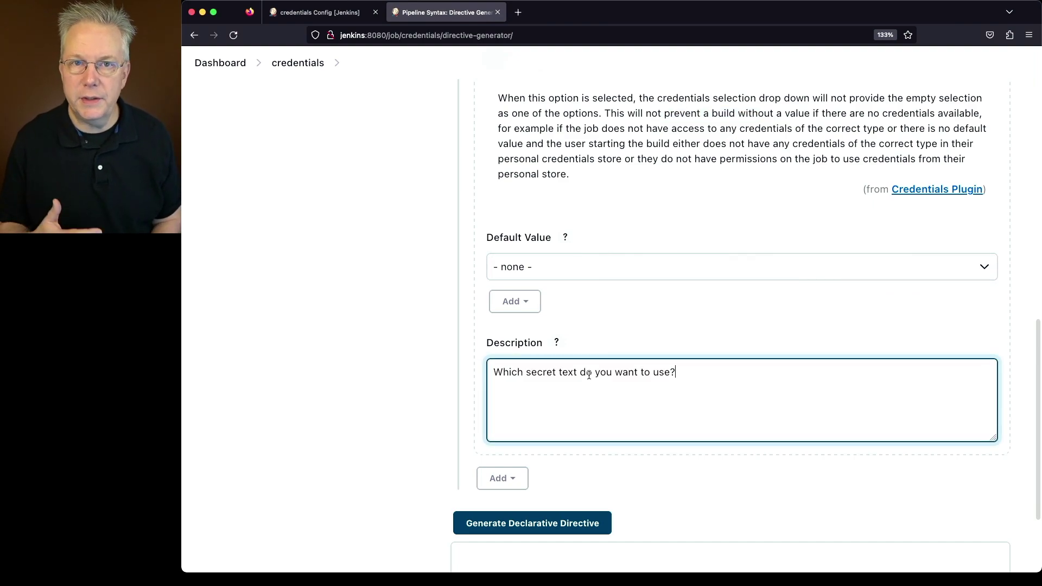
Generate the declarative directive and copy the whole resulting parameters block.
click(570, 522)
scroll(588, 407, down, 3)
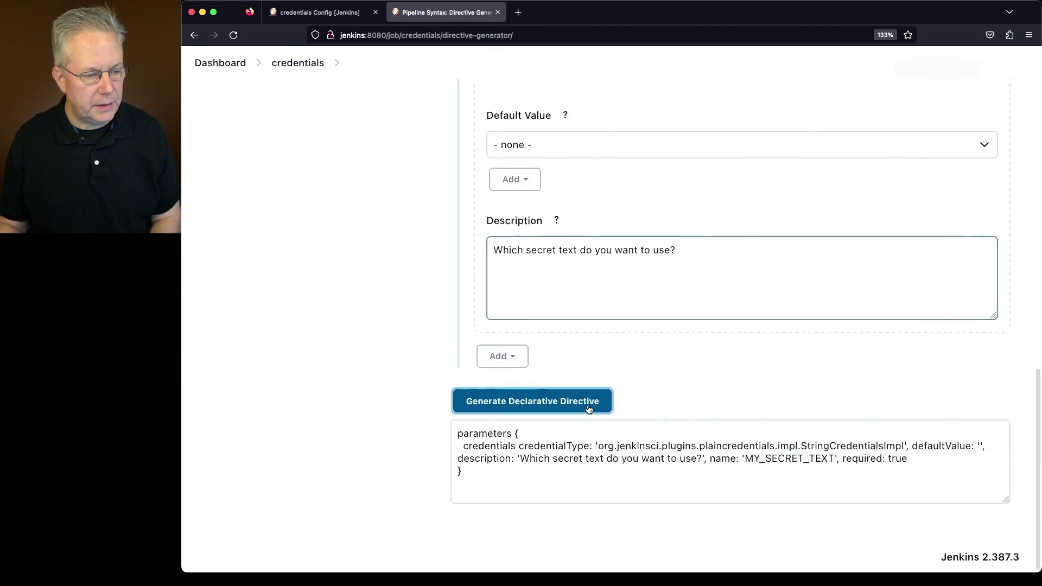
drag(592, 481, 858, 373)
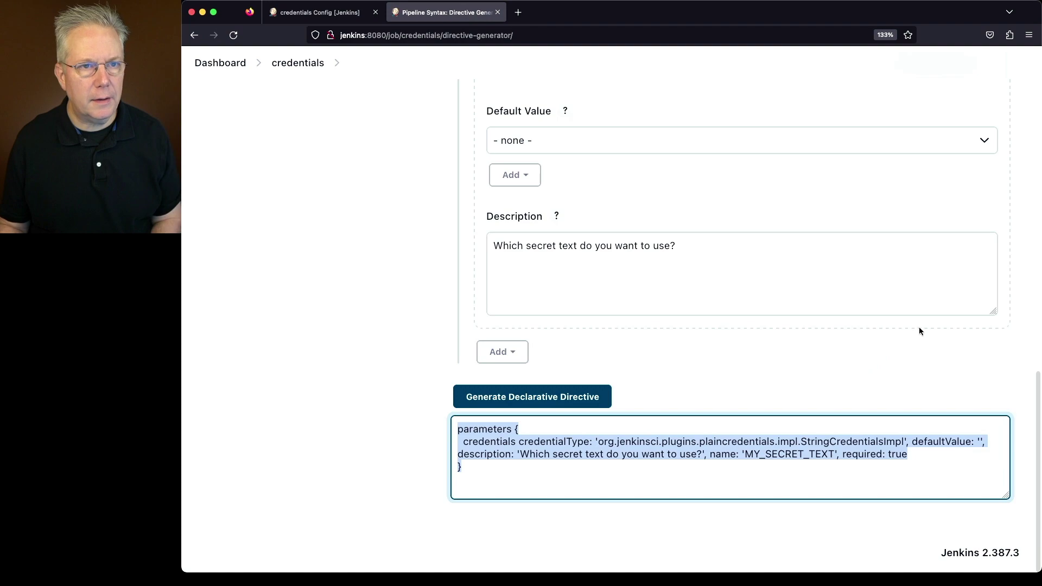
Return to the job configuration and paste the parameters block between "agent any" and the stages block of the script.
click(329, 21)
click(611, 212)
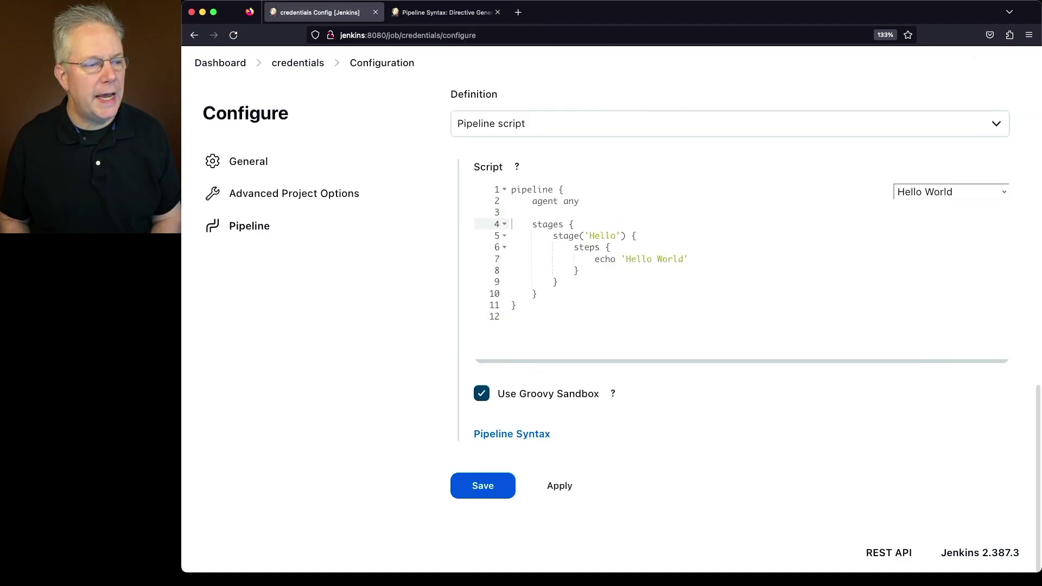
key(super+v)
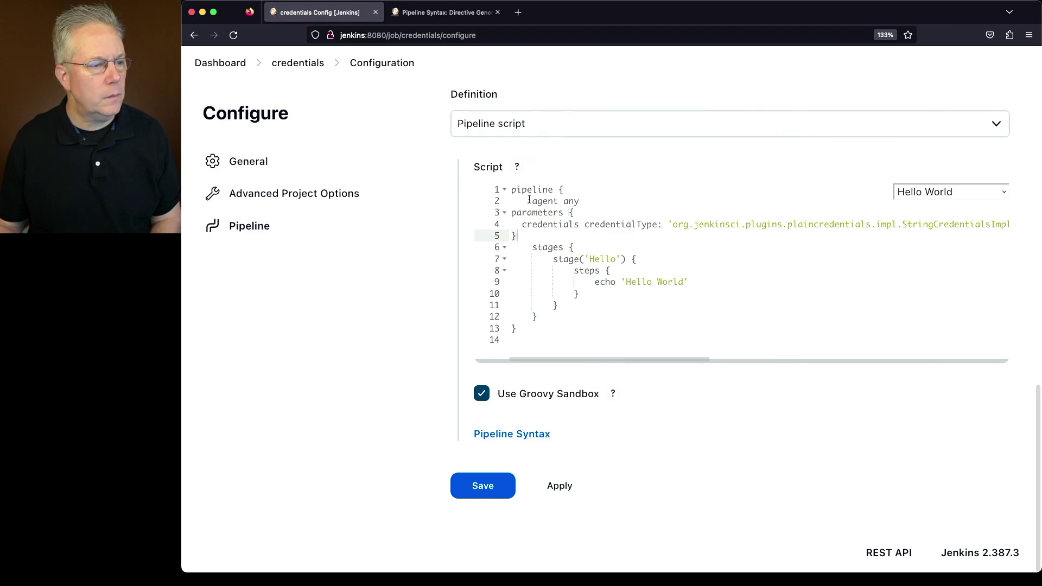
Indent the three lines of the pasted parameters block to match the nesting of the surrounding pipeline code.
click(511, 213)
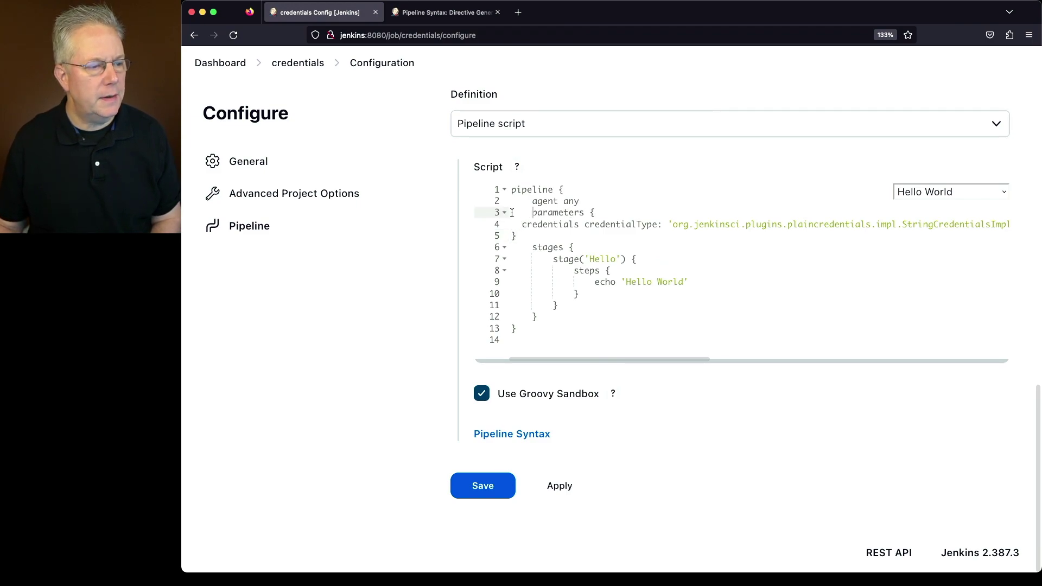
click(522, 227)
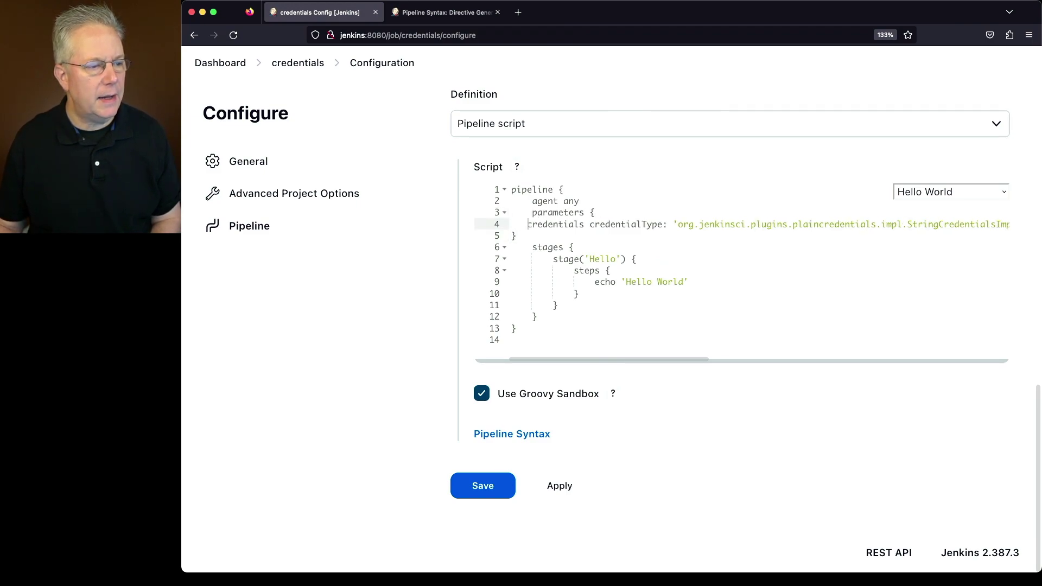
click(513, 235)
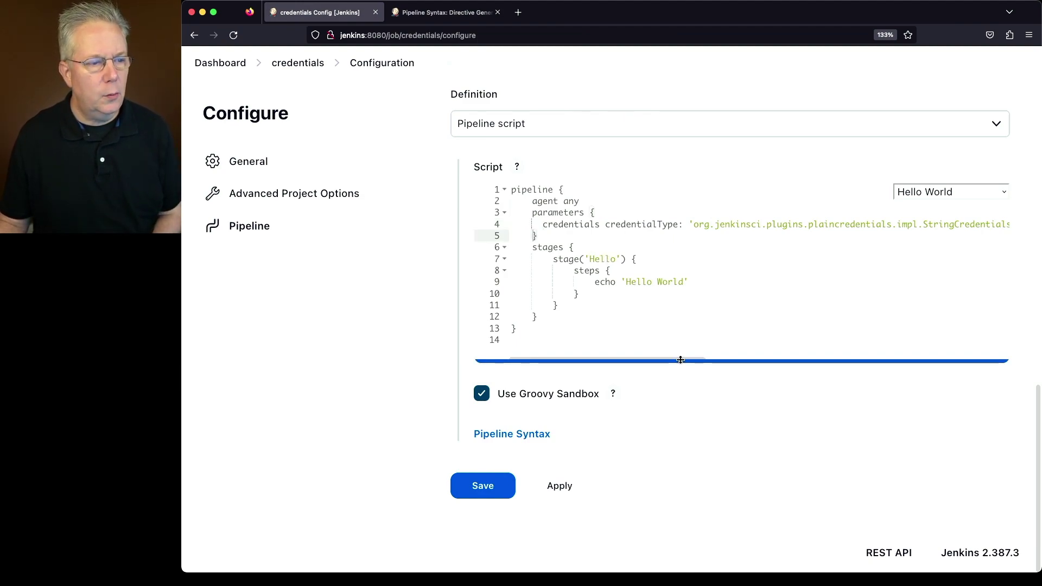
Examine the full credentials parameter line in the pipeline script, from the credential type through the default value, description, name and required setting.
drag(681, 359, 746, 372)
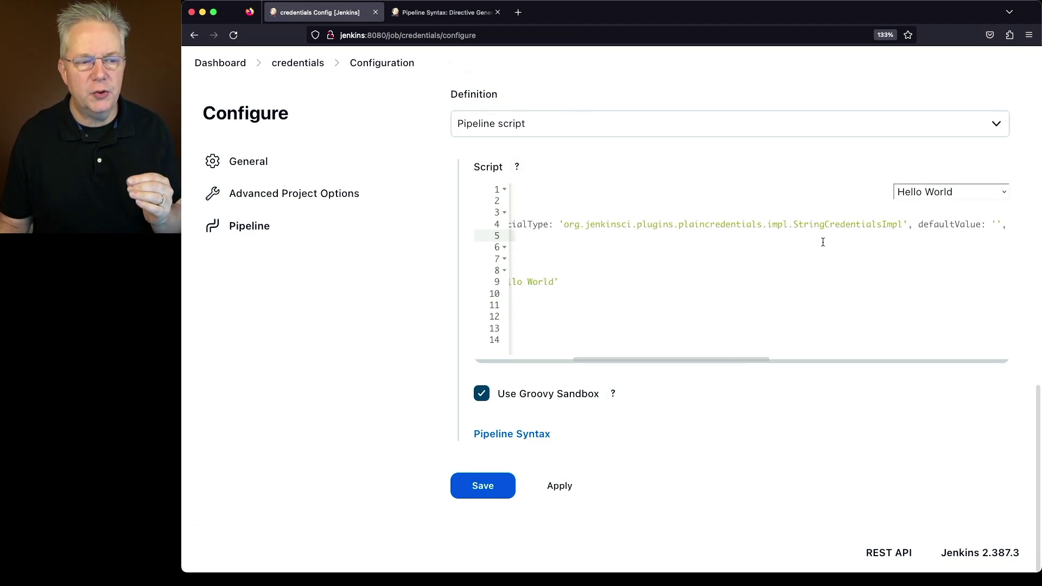
click(751, 365)
key(Up)
key(Right)
key(Right)
key(Right)
key(Right)
key(Right)
key(Right)
key(Right)
key(Right)
key(Right)
key(Right)
key(Right)
key(Right)
key(Right)
key(Right)
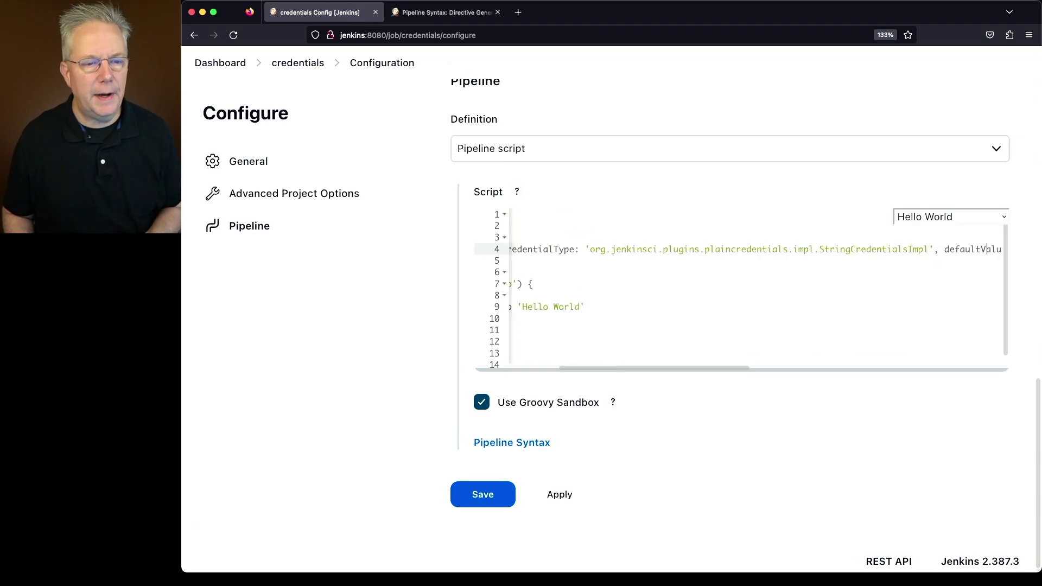
key(Right)
key(Right)
key(Right)
key(Right)
key(Right)
key(Right)
key(Right)
key(Right)
key(Right)
key(Right)
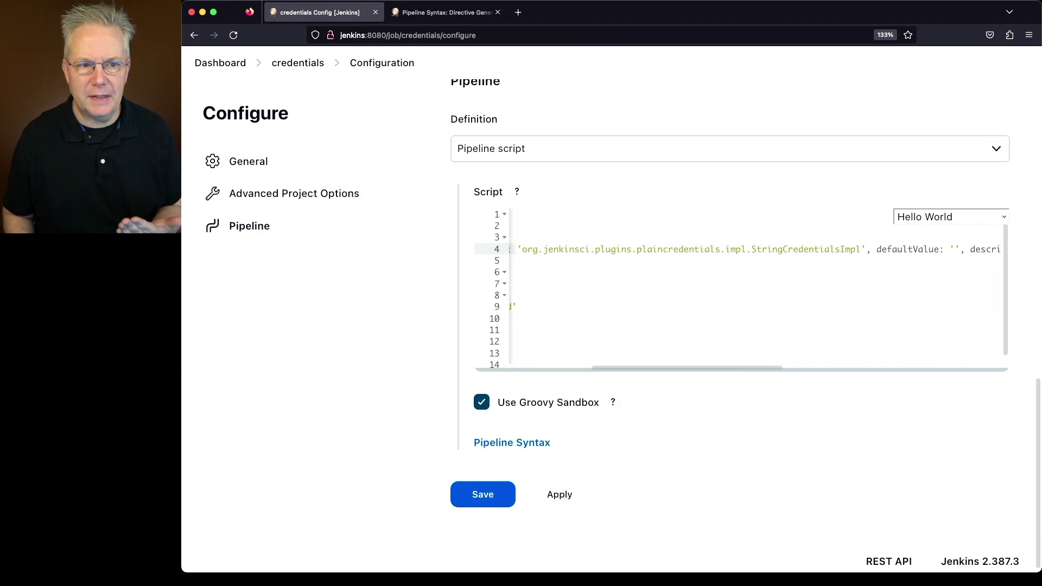
key(Right)
key(Right)
key(Right)
key(Right)
key(Right)
key(Right)
key(Right)
key(Right)
key(Right)
key(Right)
key(Right)
key(Right)
key(Right)
key(Right)
key(Right)
key(Right)
key(Right)
key(Right)
key(Right)
key(Right)
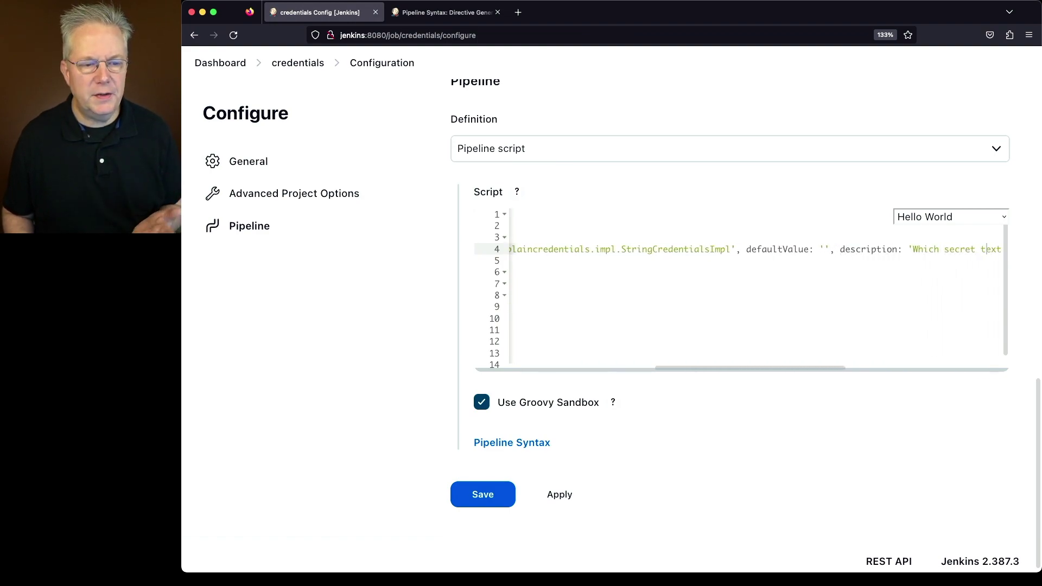
key(Right)
key(Right)
key(Right)
key(Right)
key(Right)
key(Right)
key(Right)
key(Right)
key(Right)
key(Right)
key(Right)
key(Right)
key(Right)
key(Right)
key(Right)
key(Right)
key(Right)
key(Right)
key(Right)
key(Right)
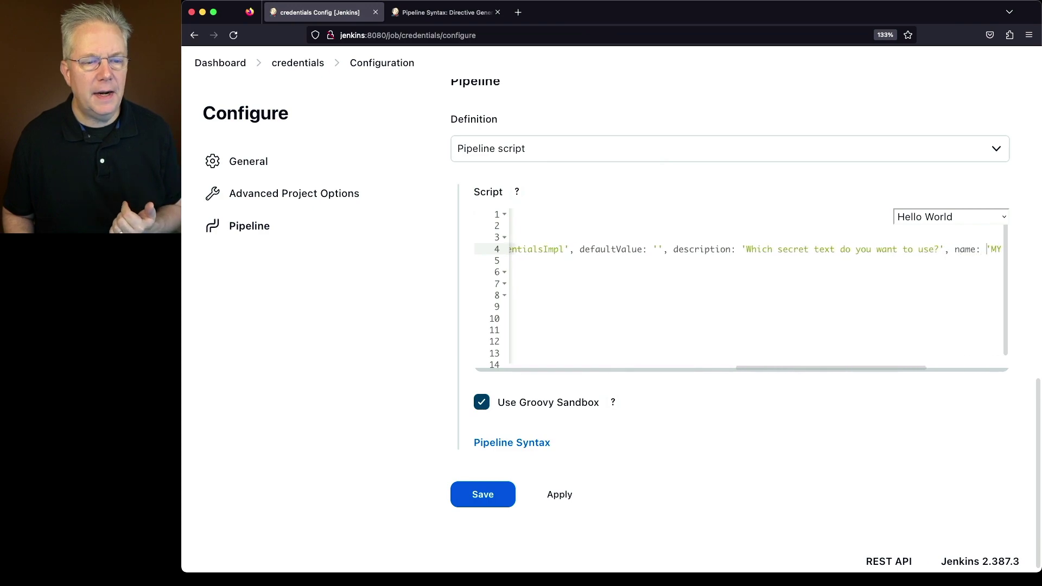
key(Right)
key(Right)
key(Right)
key(Right)
key(Right)
key(Right)
key(Right)
key(Right)
key(Right)
key(Right)
key(Right)
key(Right)
key(Right)
key(Right)
key(Right)
key(Right)
key(Right)
key(Right)
key(Right)
key(Right)
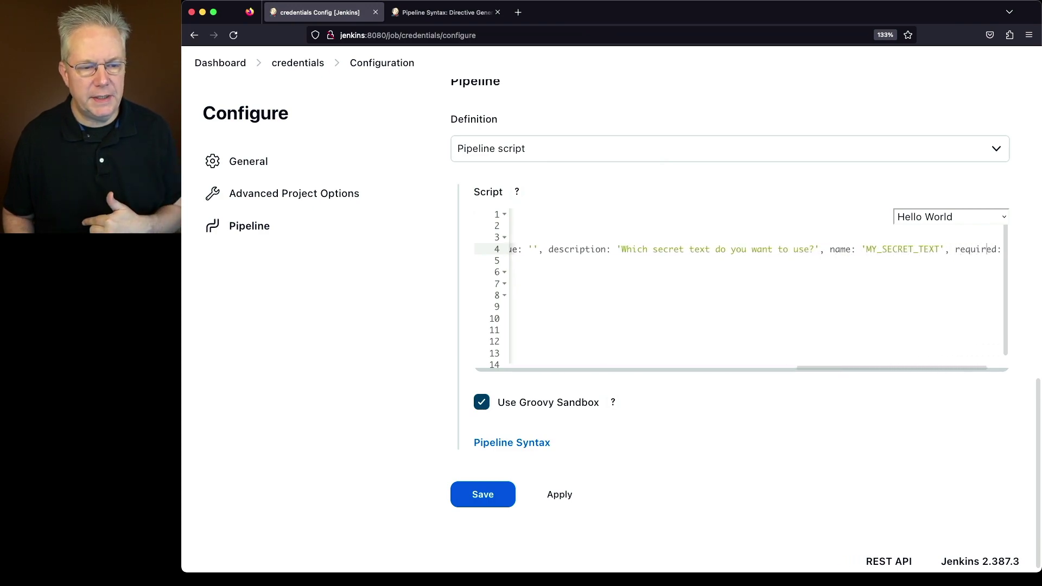
key(Home)
key(End)
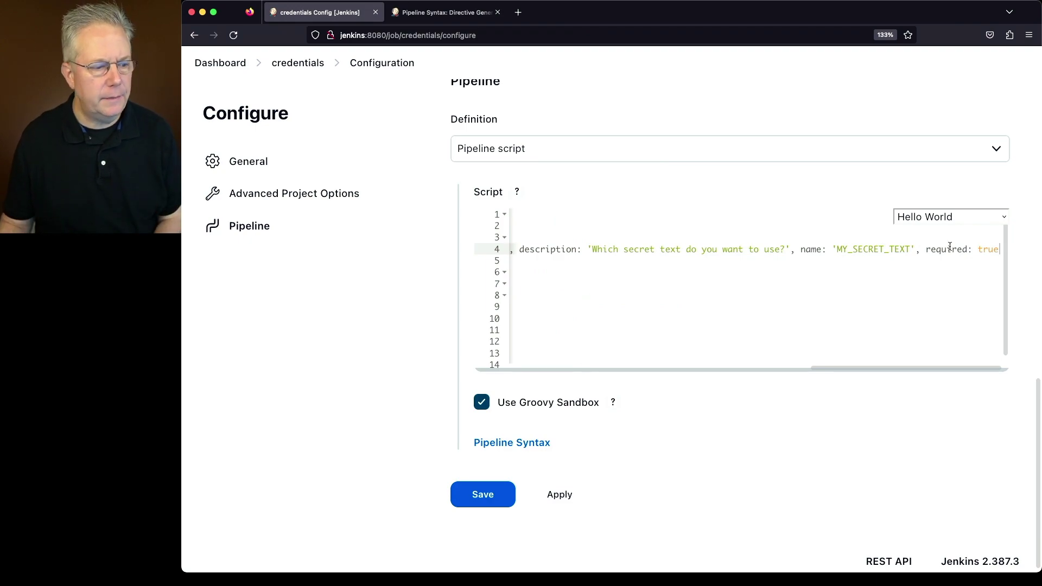
Save the credentials job's pipeline configuration.
click(491, 496)
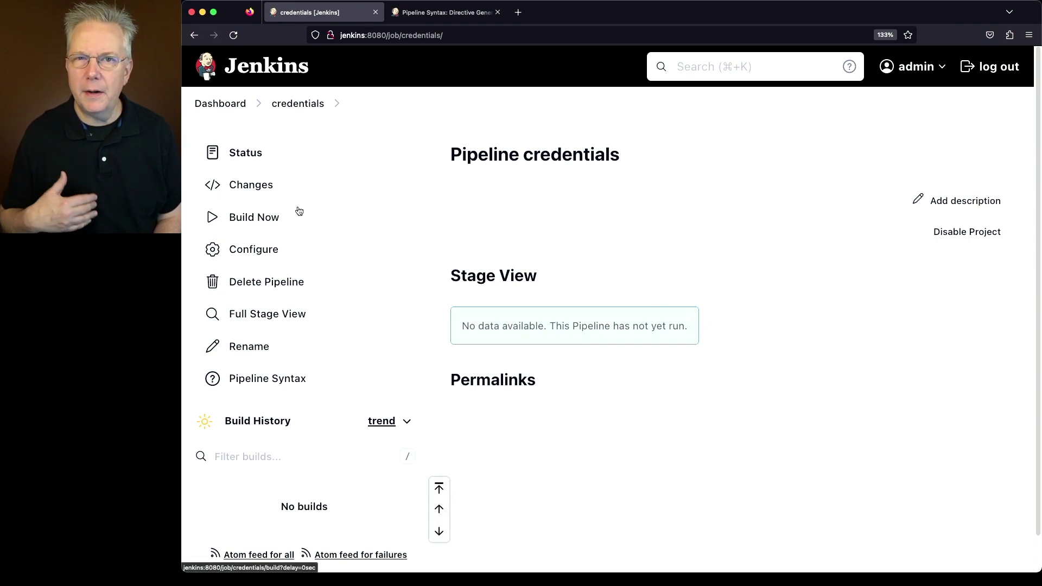
Try the "This project is parameterized" option in the job configuration to view the available parameter types, discarding the change.
click(273, 251)
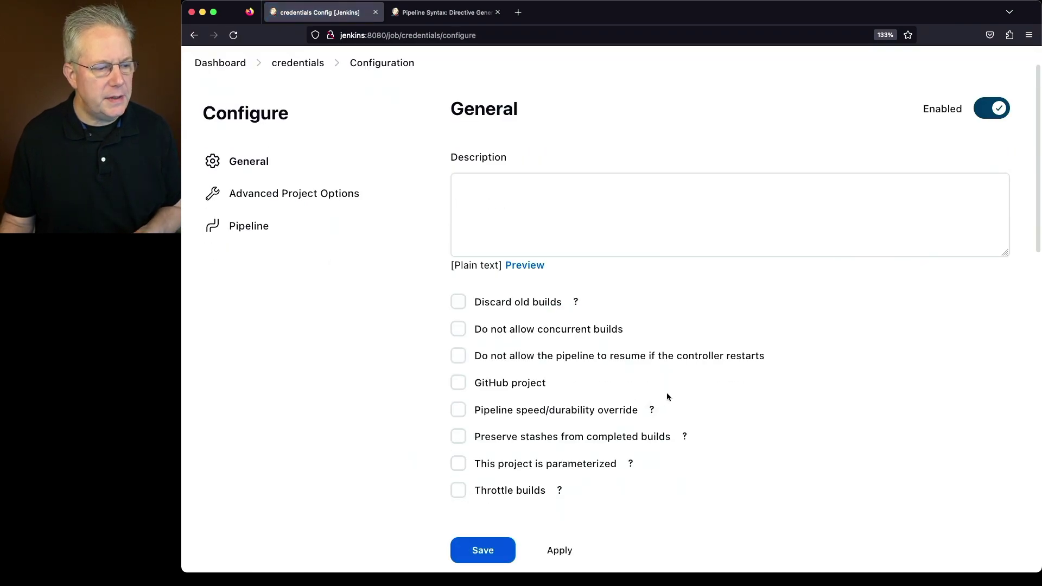
scroll(667, 396, down, 1)
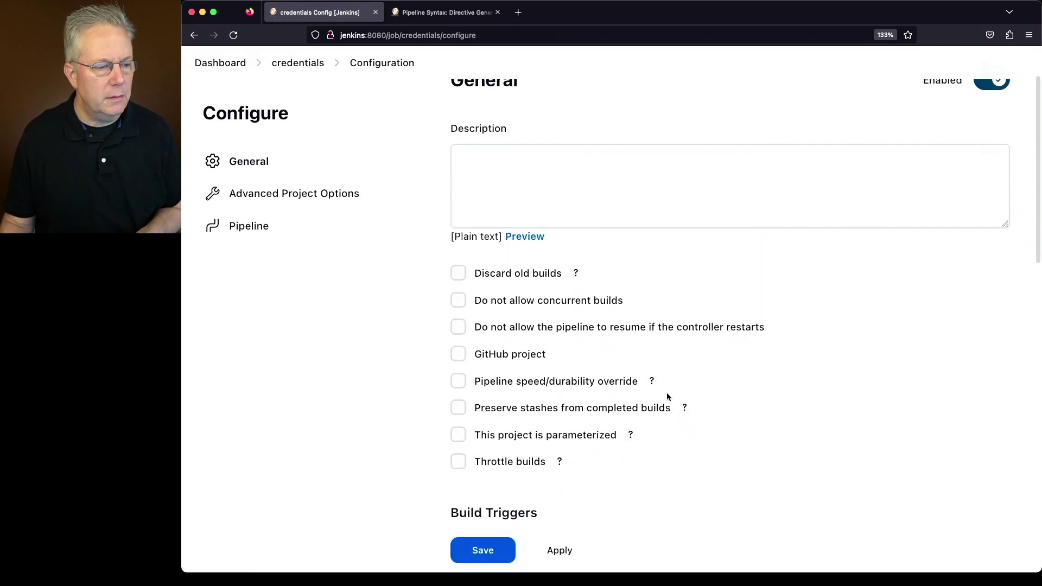
click(549, 431)
scroll(746, 383, down, 3)
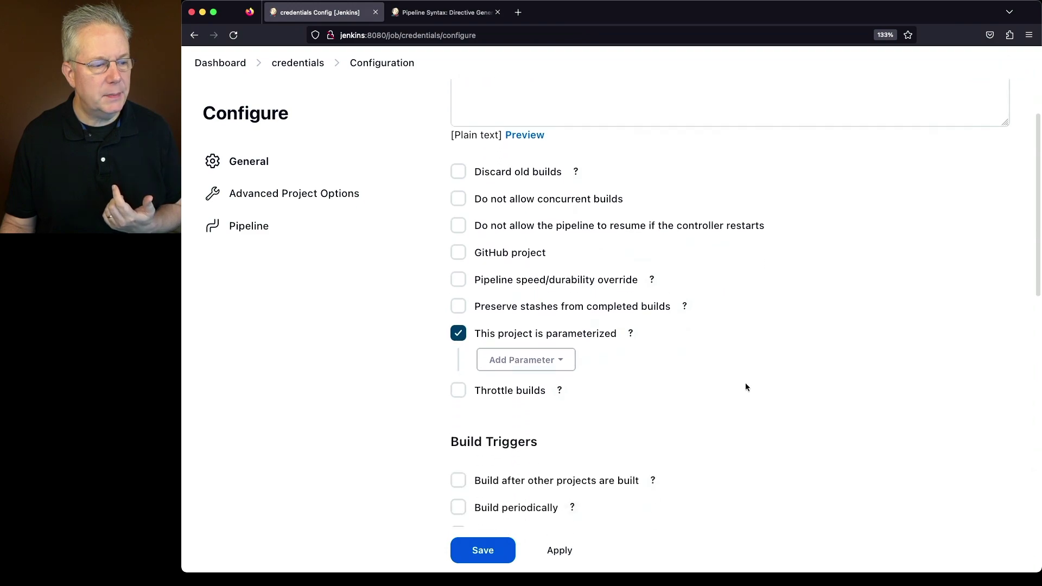
click(542, 360)
scroll(649, 376, down, 2)
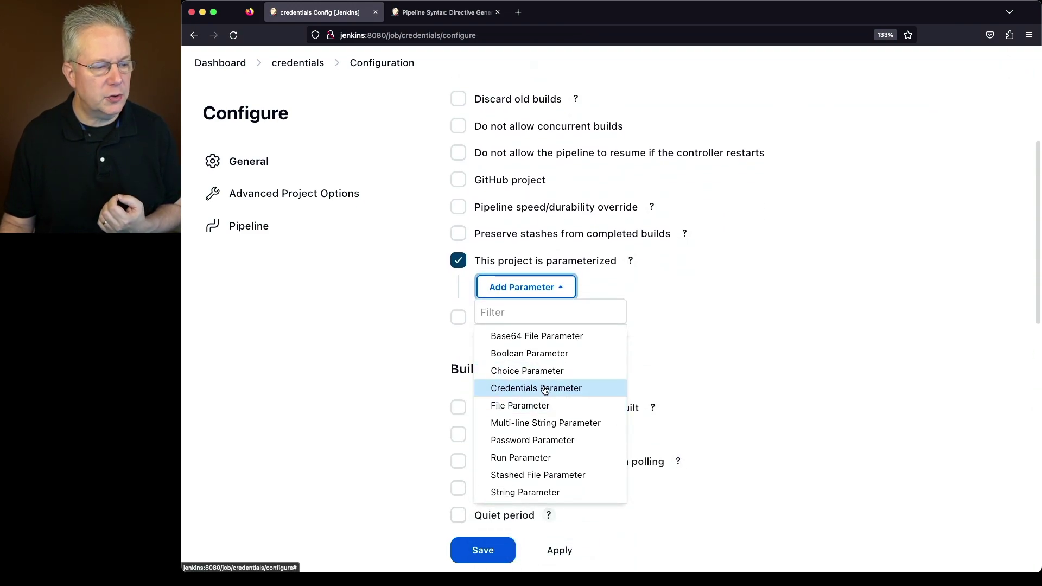
key(super+r)
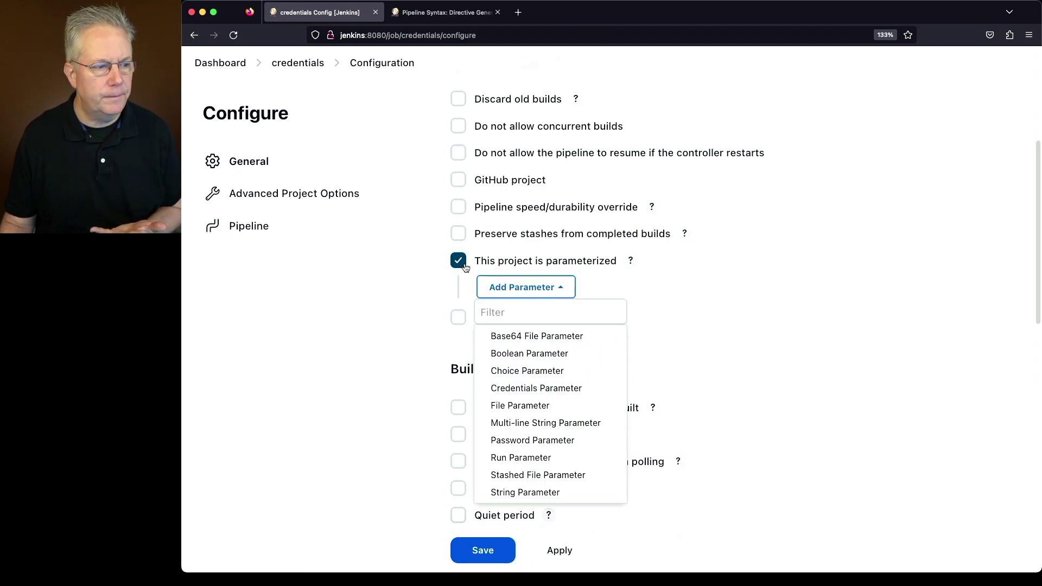
scroll(374, 240, up, 5)
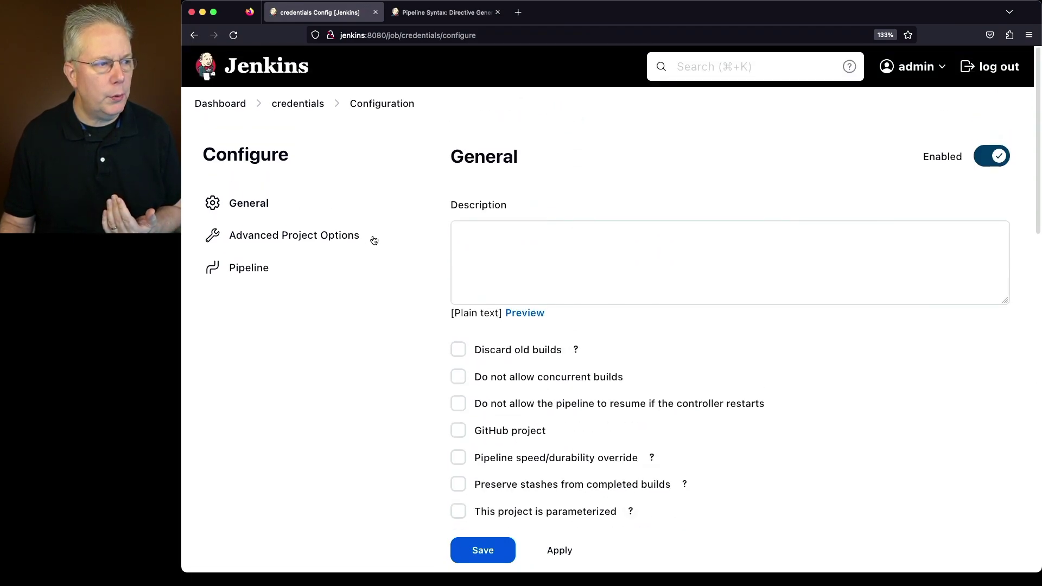
click(483, 551)
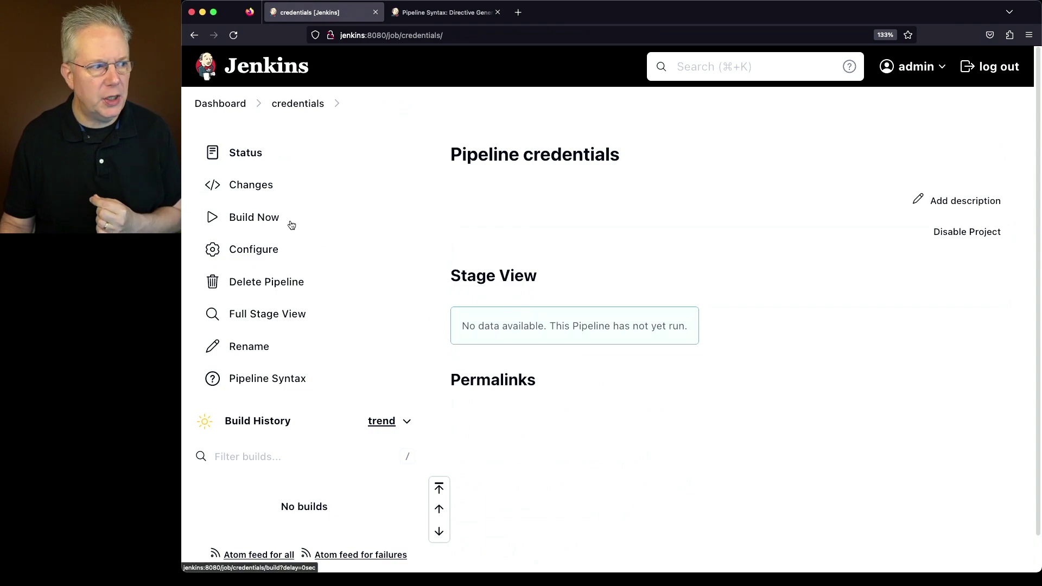
Run a first build so the job picks up its parameter, and open the refreshed job's form for building with parameters.
click(258, 219)
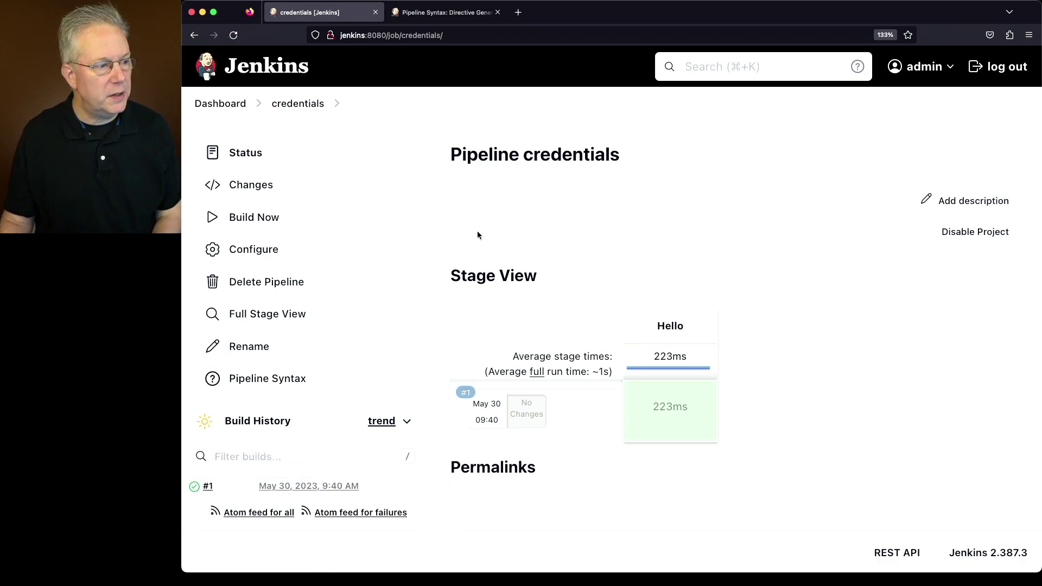
key(super+r)
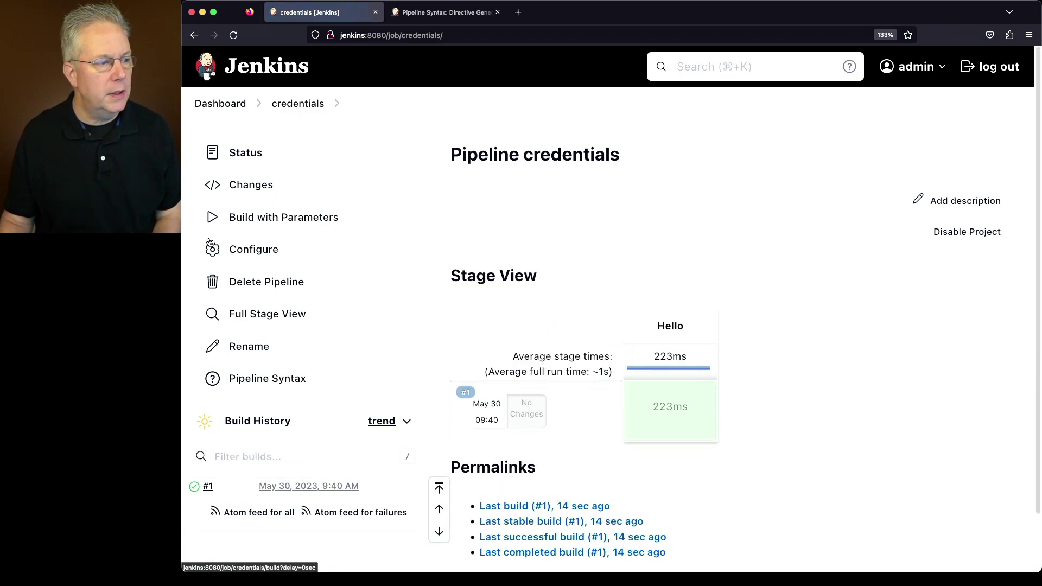
click(262, 218)
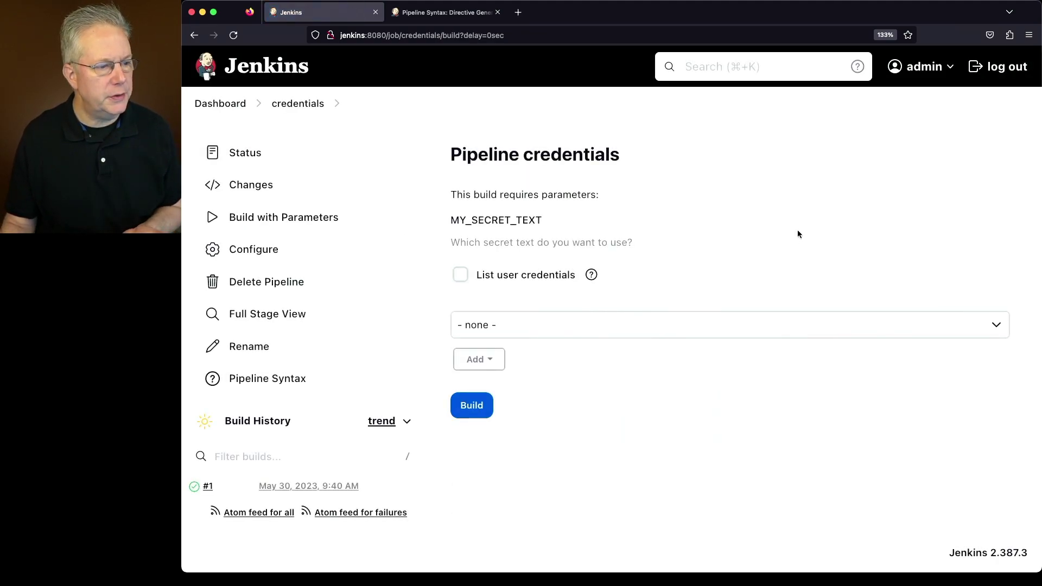
Try the "List user credentials" option for the MY_SECRET_TEXT parameter and switch it off again.
drag(470, 245, 597, 241)
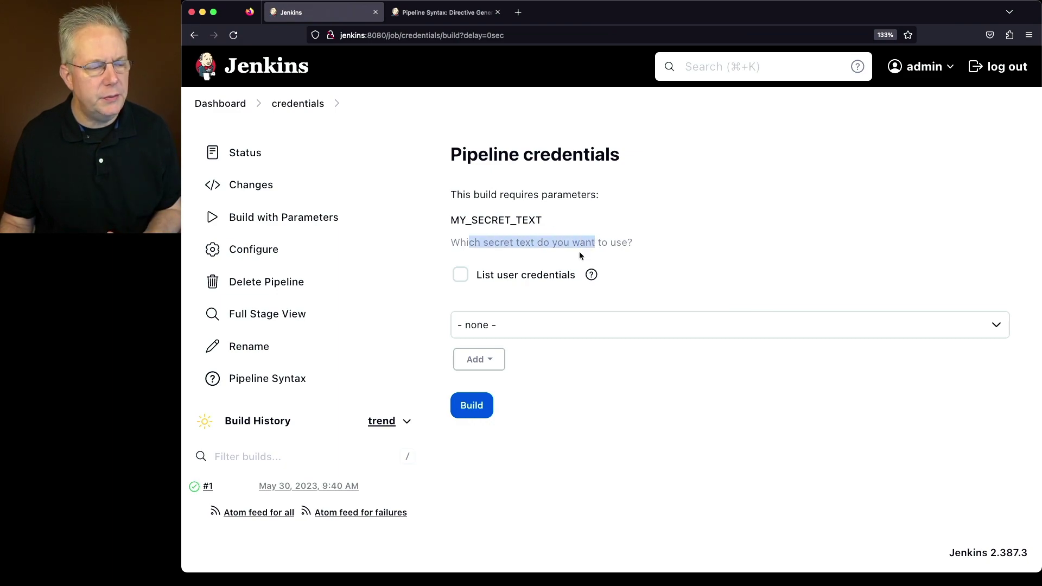
click(517, 274)
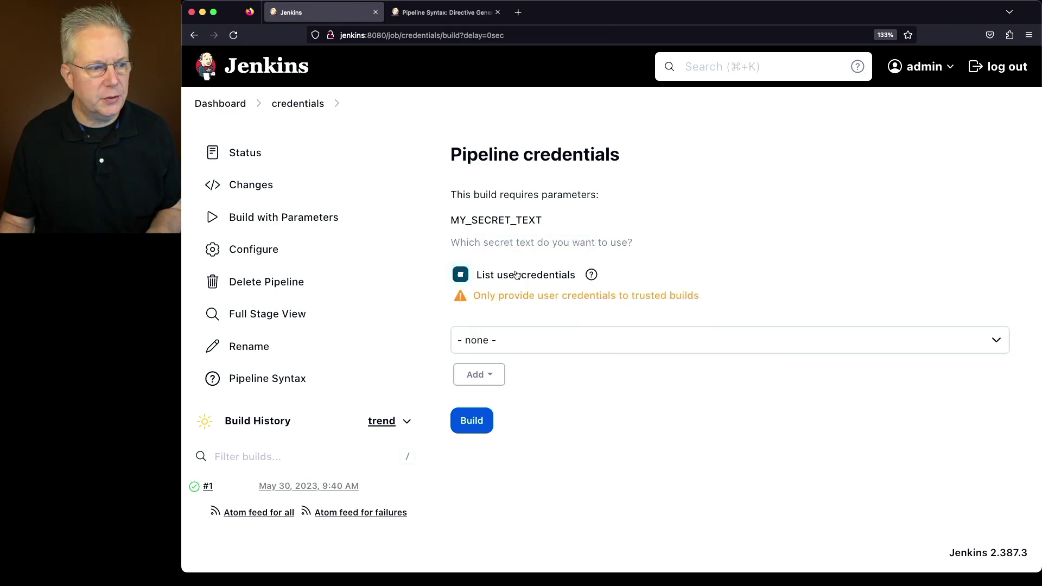
click(518, 275)
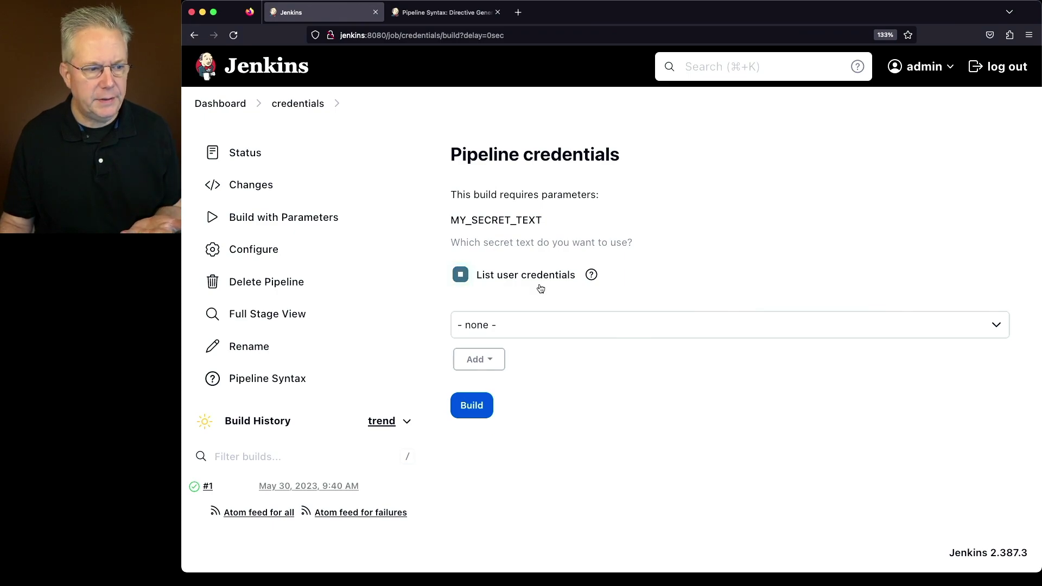
Build the job with the my-secret-text credential selected for MY_SECRET_TEXT and open the console output of build #2.
click(622, 322)
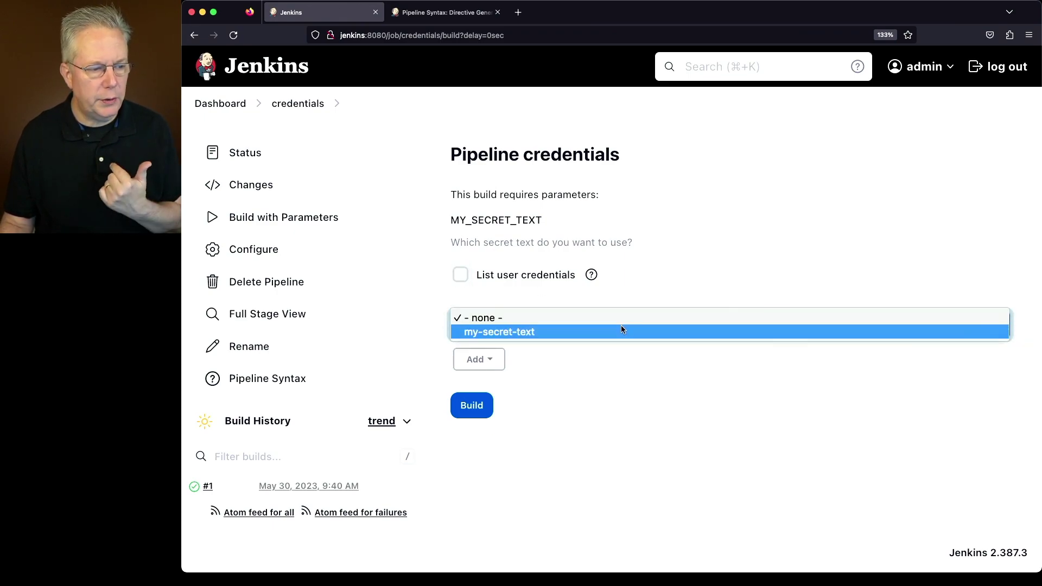
click(622, 329)
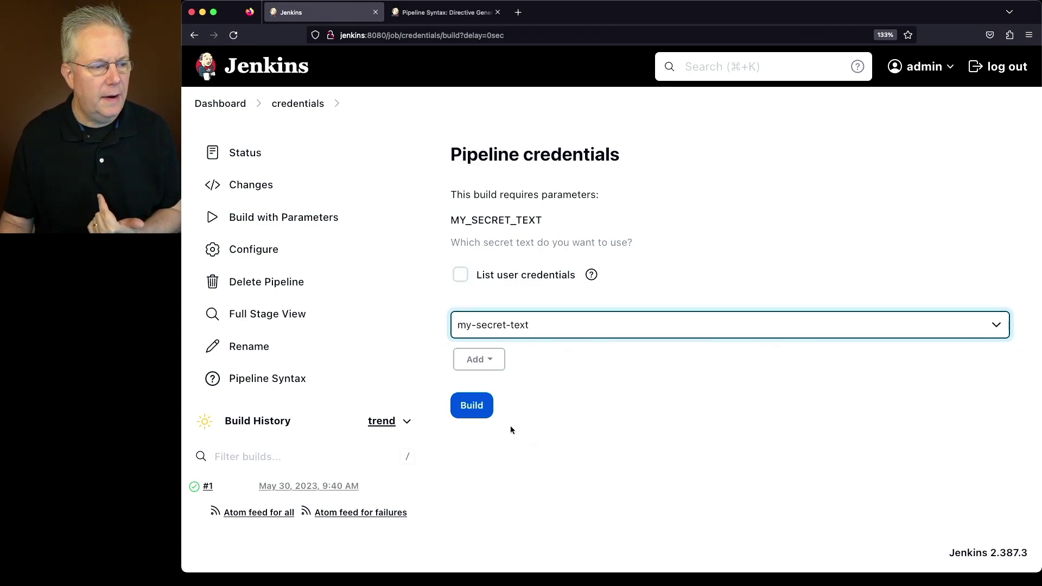
click(472, 407)
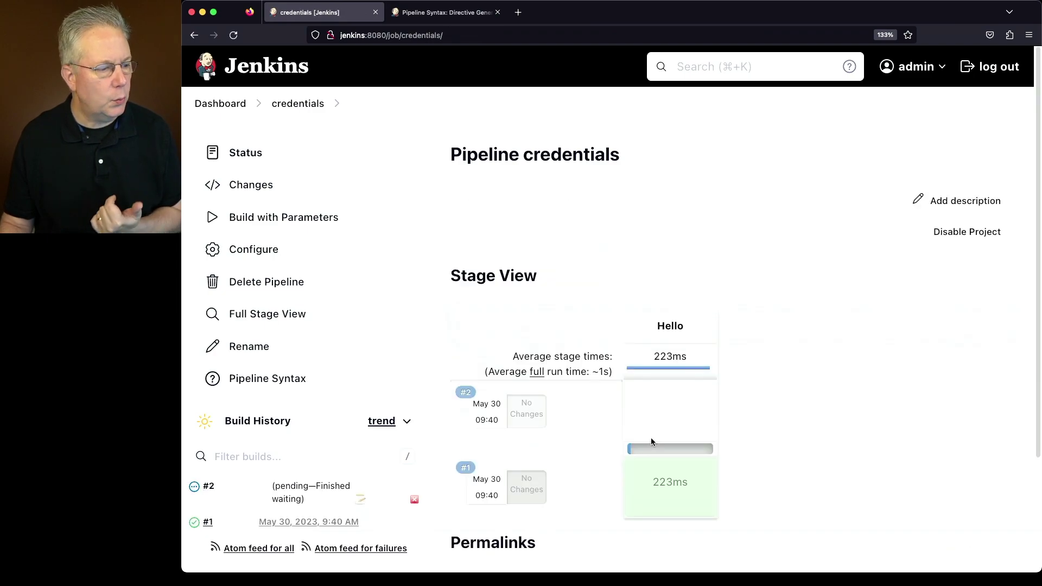
click(194, 489)
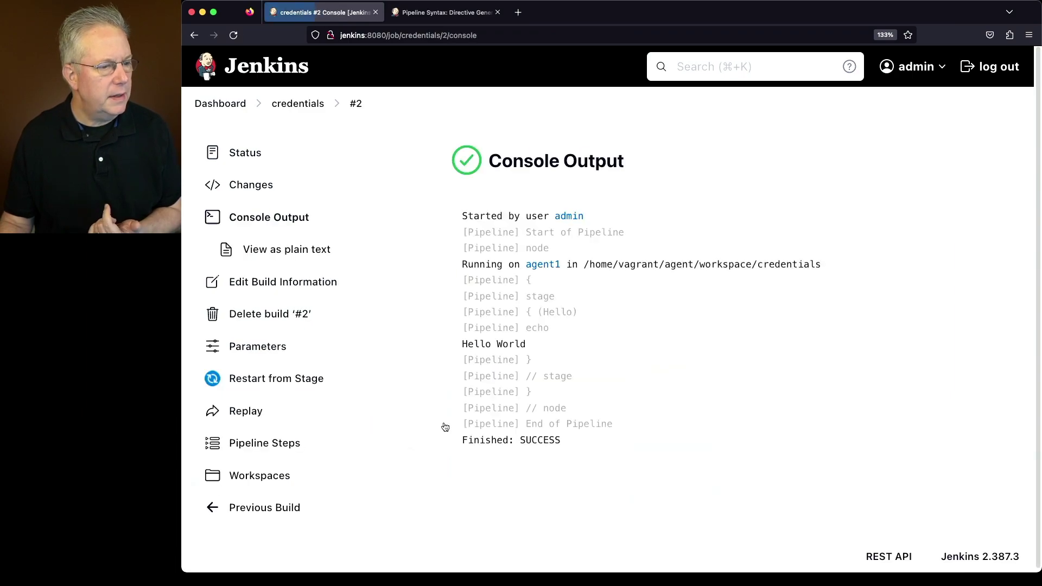